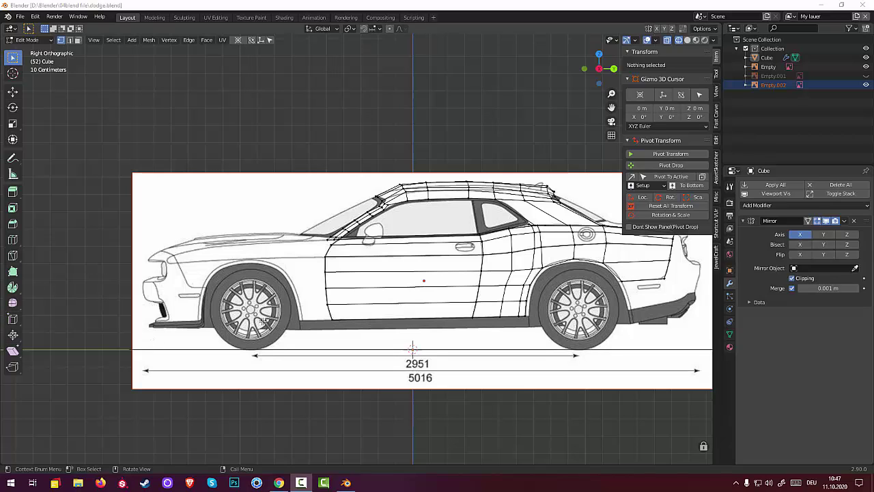
Switch to Edge select and pick the column of edges along the door's front line.
{"action": "left_click", "coordinate": [38, 41]}
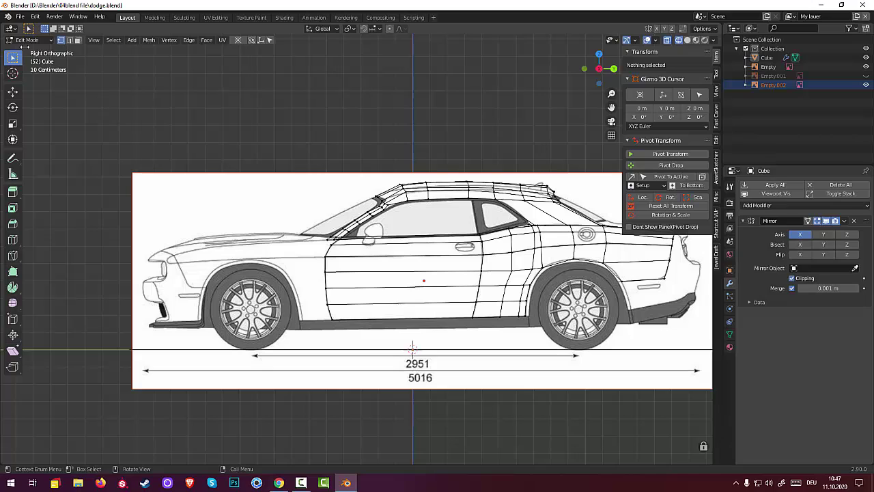
{"action": "left_click", "coordinate": [72, 40], "text": "shift"}
{"action": "left_click", "coordinate": [72, 40]}
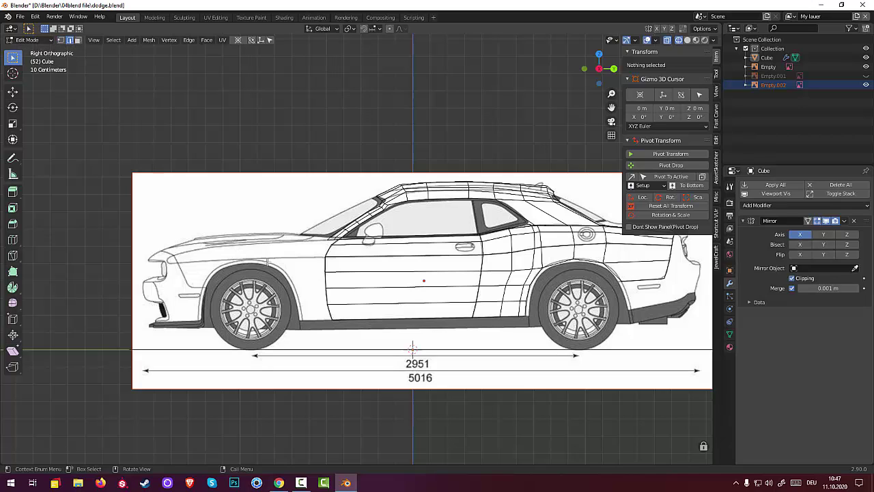
{"action": "left_click", "coordinate": [324, 266]}
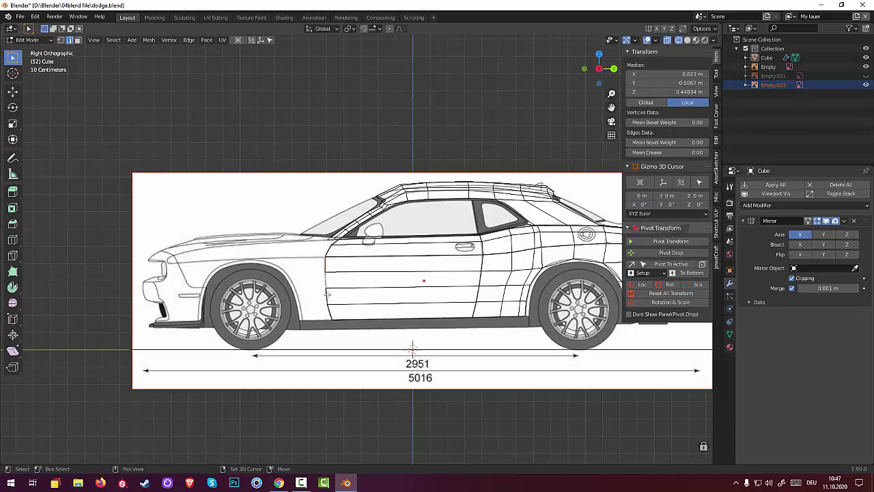
{"action": "left_click", "coordinate": [330, 308], "text": "shift"}
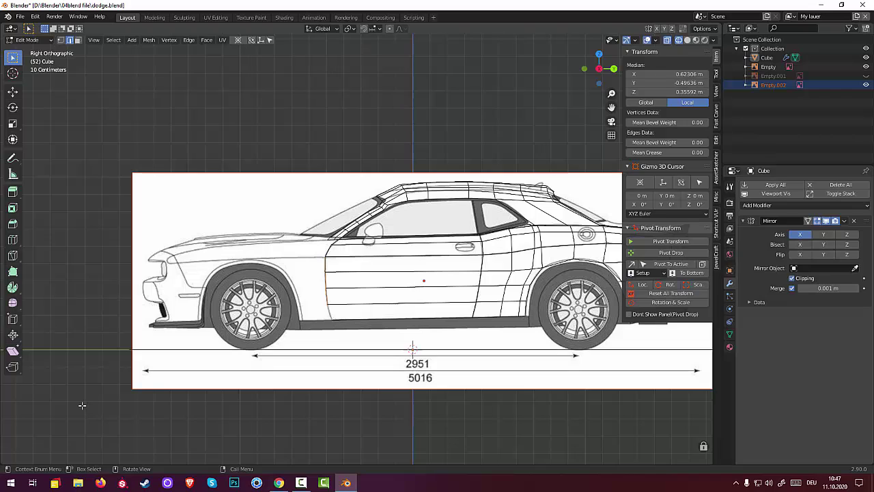
Extrude the door-front edges forward over the fender and fit the lowest new vertex to the outline.
{"action": "key", "text": "g"}
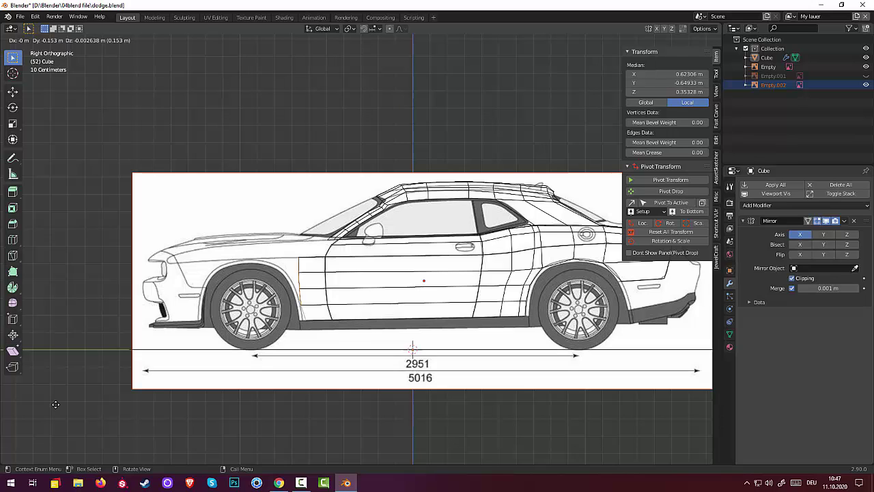
{"action": "left_click", "coordinate": [55, 404]}
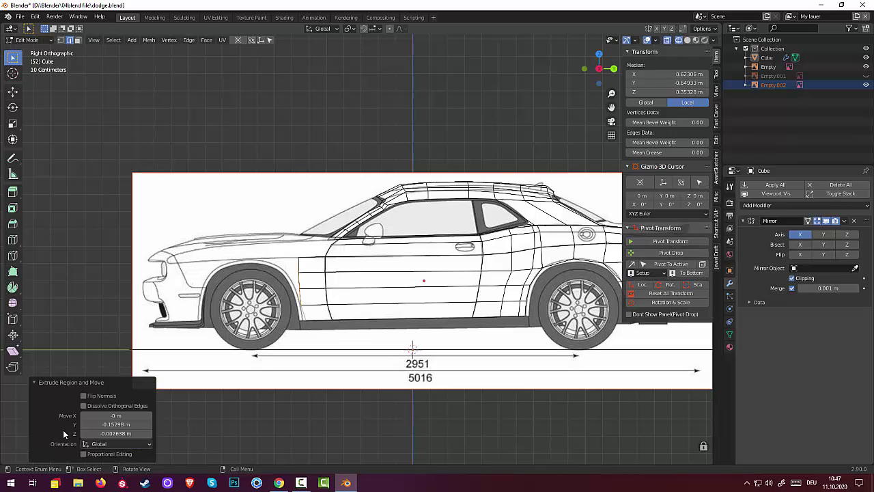
{"action": "left_click", "coordinate": [60, 40]}
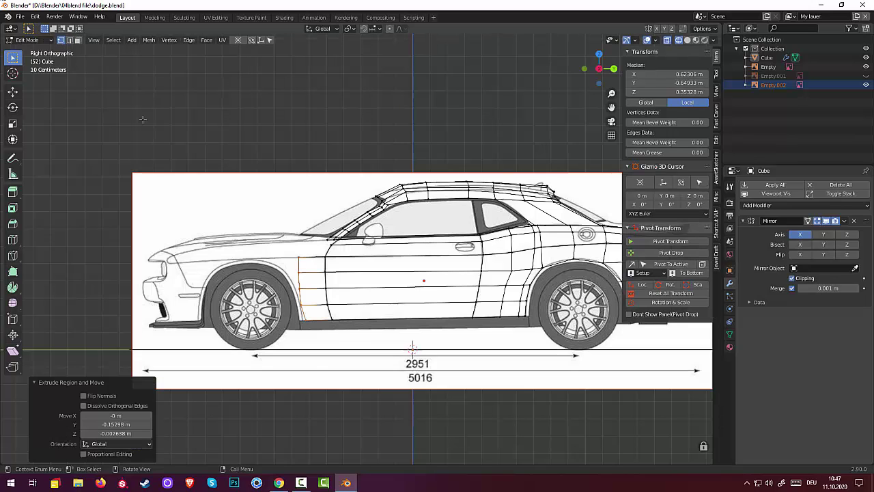
{"action": "left_click", "coordinate": [312, 338]}
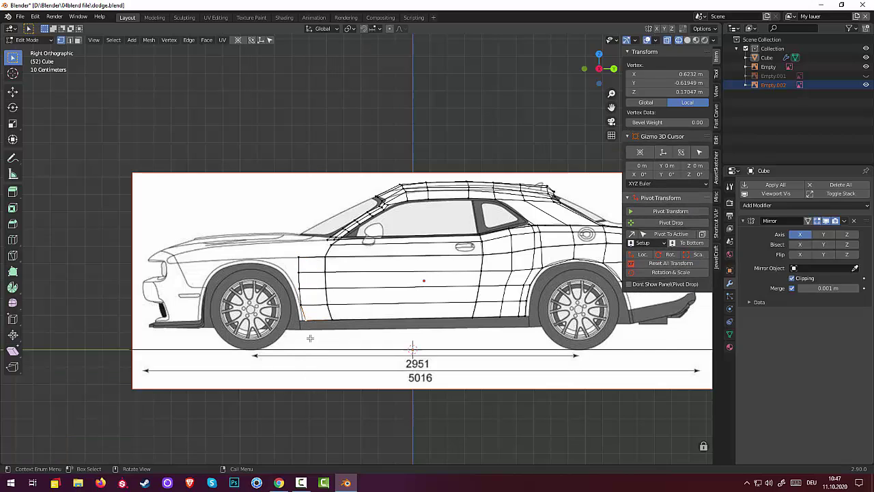
{"action": "key", "text": "g"}
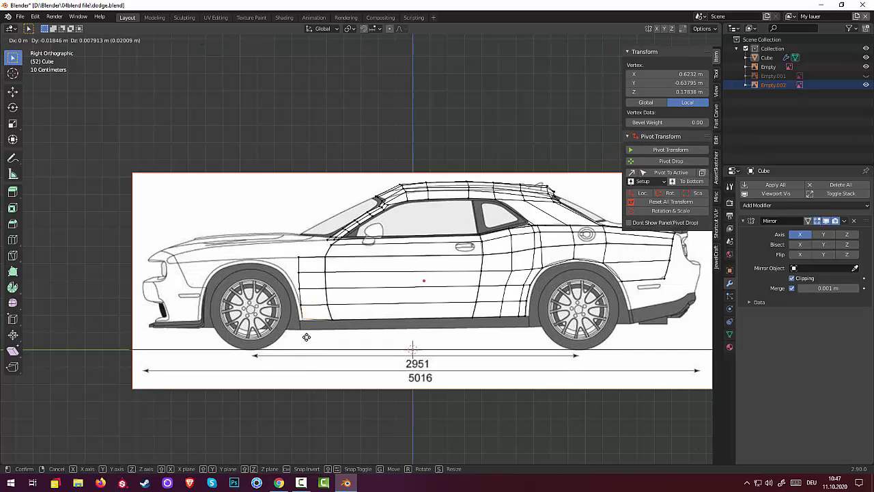
{"action": "left_click", "coordinate": [306, 338]}
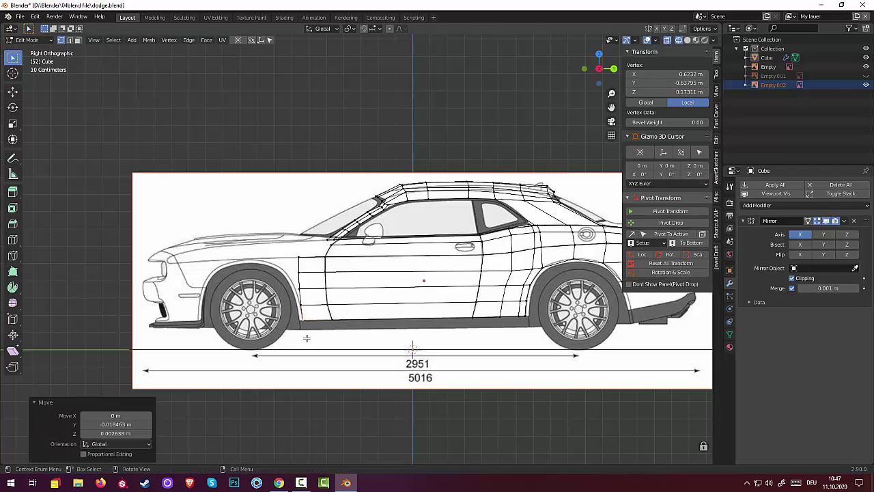
Move the upper new vertices onto the blueprint's fender and wheel-arch line.
{"action": "left_click", "coordinate": [301, 289]}
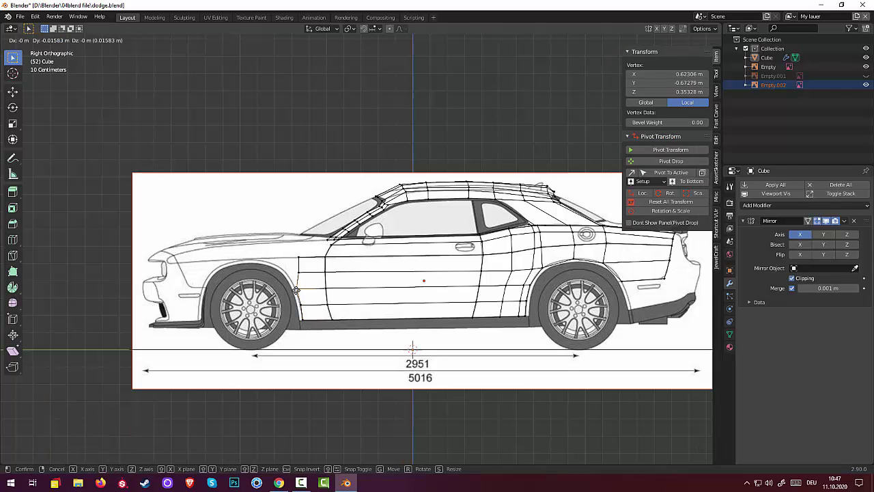
{"action": "key", "text": "g"}
{"action": "left_click", "coordinate": [297, 289]}
{"action": "left_click", "coordinate": [298, 273]}
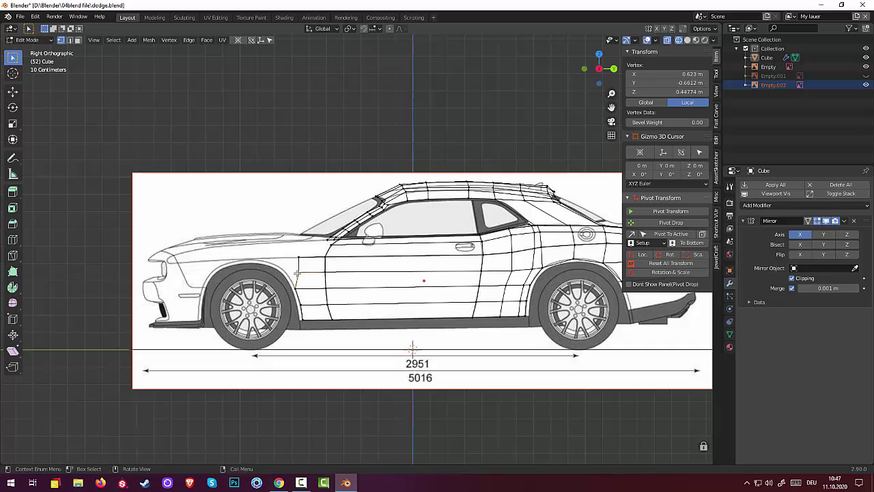
{"action": "key", "text": "g"}
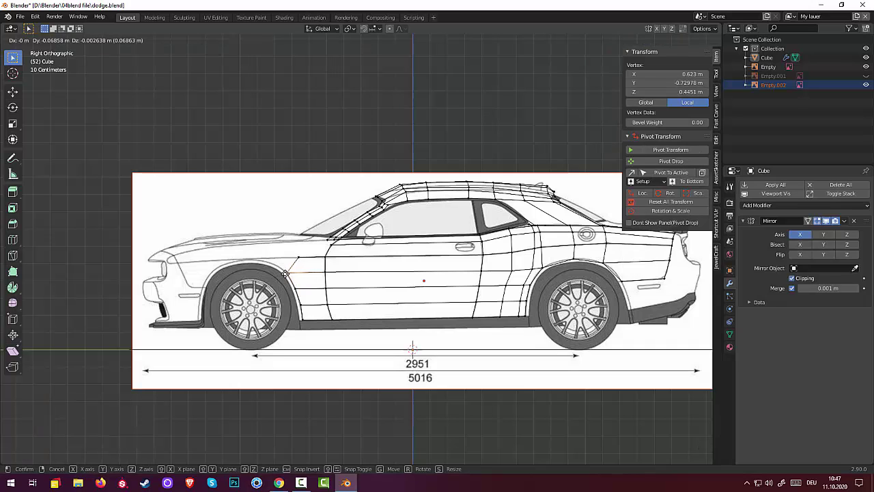
{"action": "left_click", "coordinate": [285, 273]}
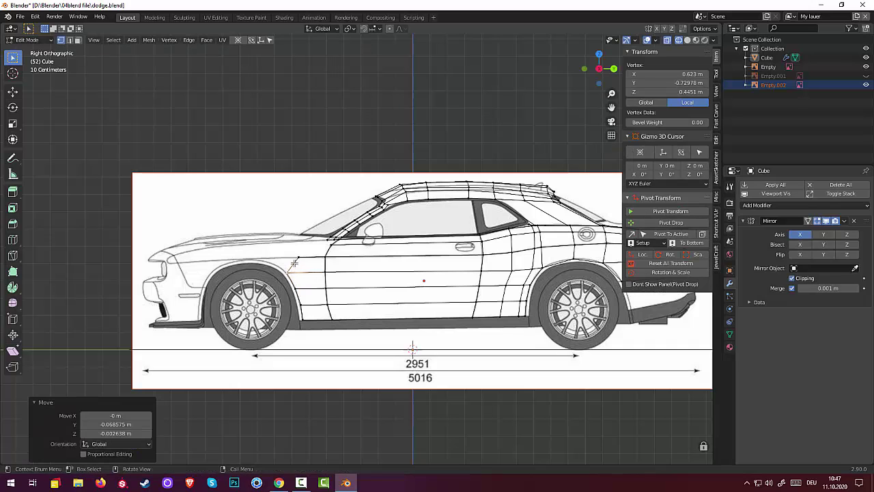
{"action": "left_click", "coordinate": [293, 272]}
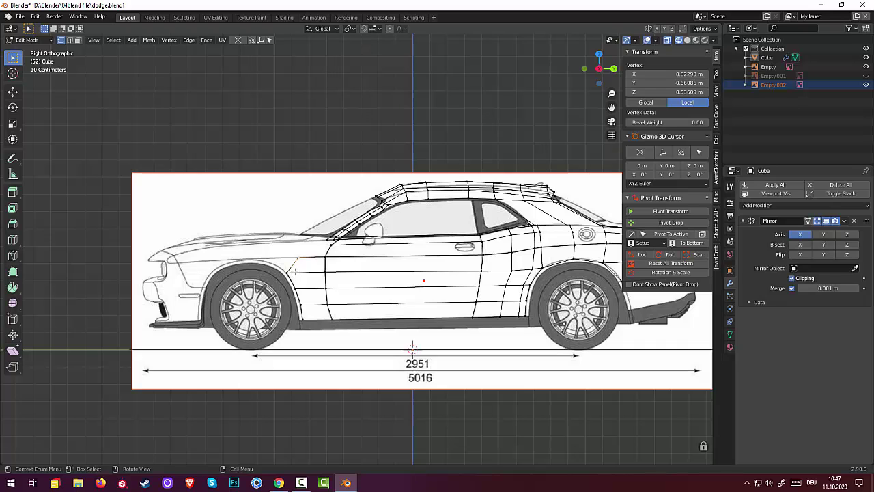
{"action": "left_click", "coordinate": [70, 39]}
Extrude the top fender edge forward to sit above the front wheel arch.
{"action": "left_click", "coordinate": [292, 268]}
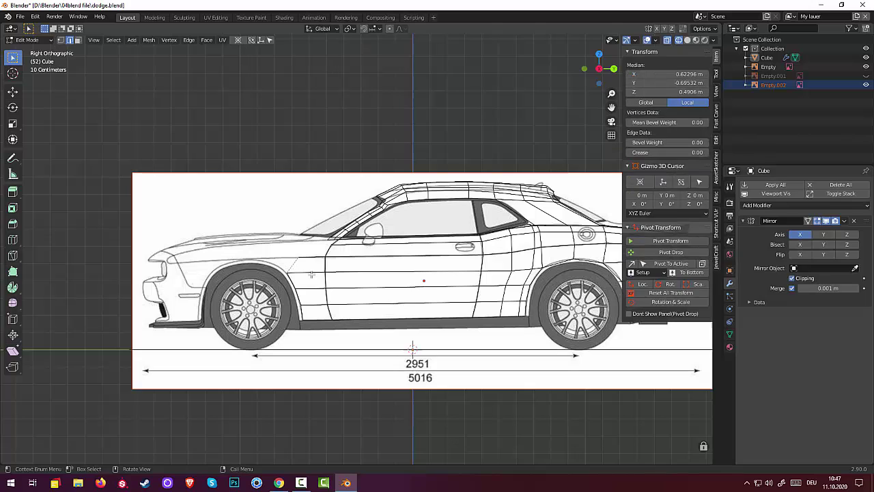
{"action": "key", "text": "g"}
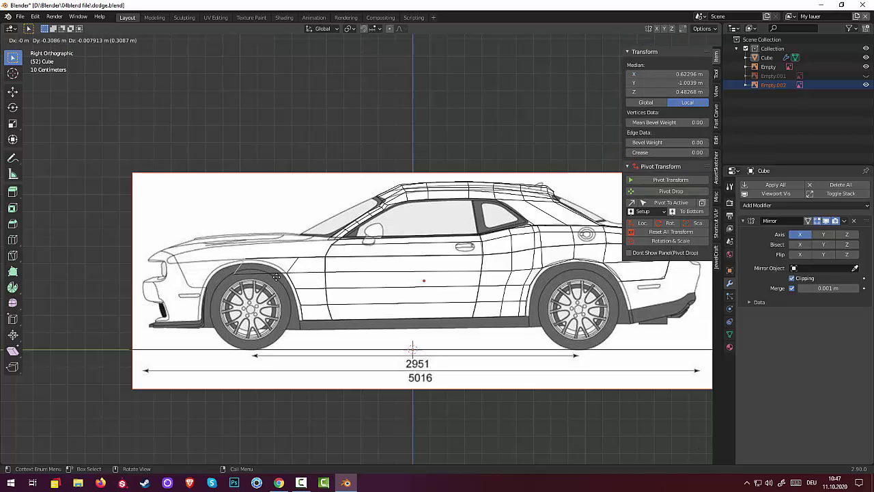
{"action": "left_click", "coordinate": [276, 276]}
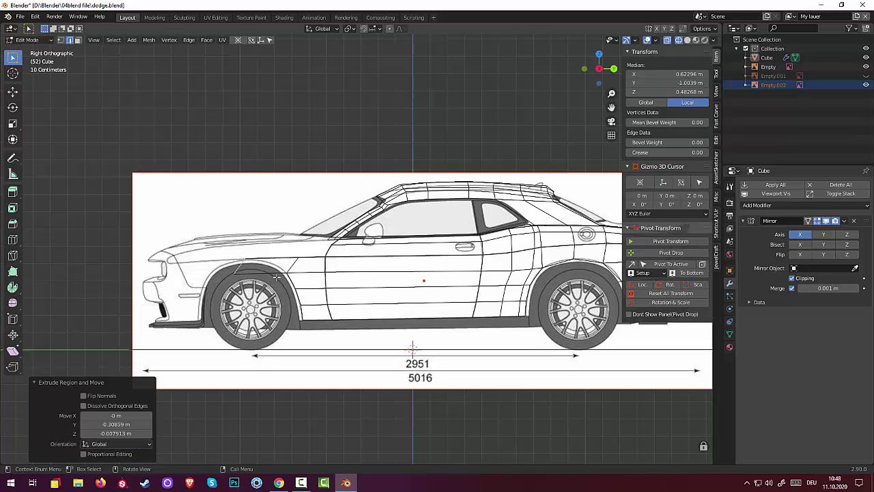
{"action": "key", "text": "s"}
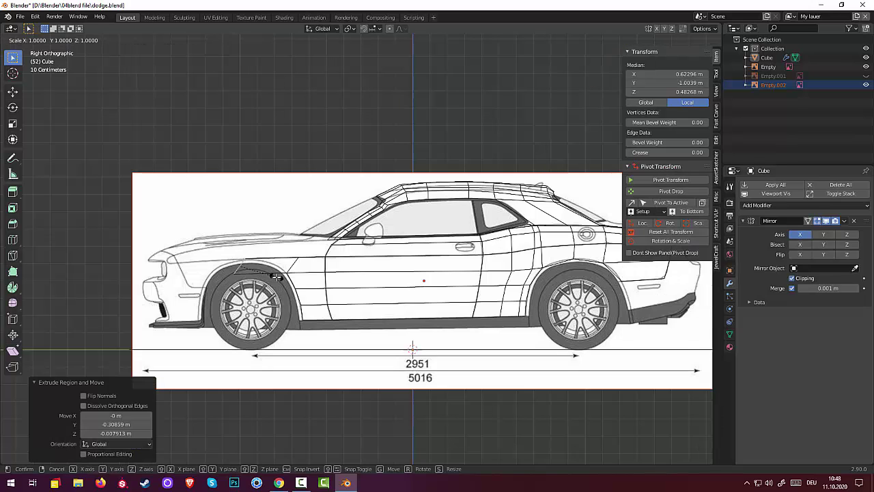
{"action": "key", "text": "Escape"}
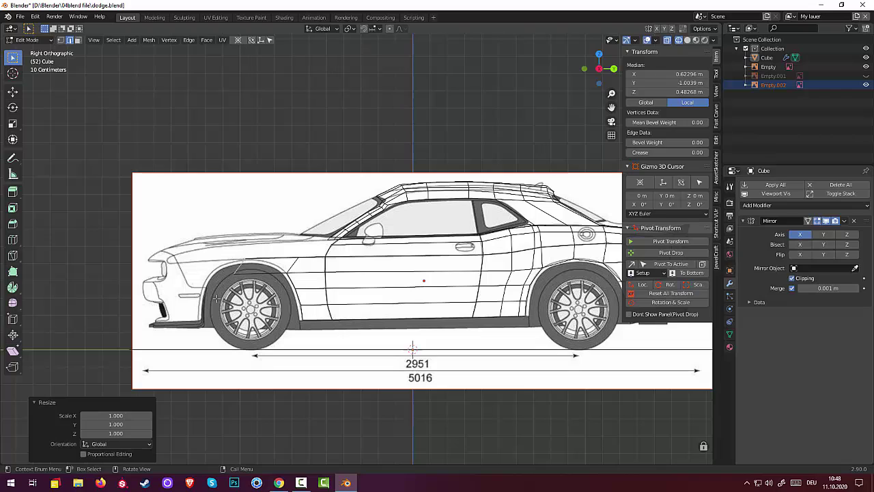
{"action": "key", "text": "ctrl+z"}
Move the strip's front vertex 0.066 m in Y and 0.074 m in Z onto the shoulder line.
{"action": "left_click", "coordinate": [236, 273]}
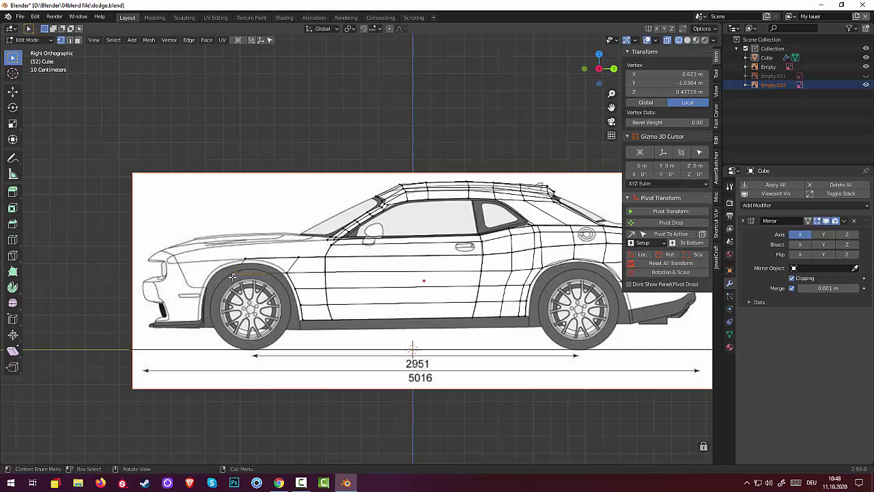
{"action": "key", "text": "g"}
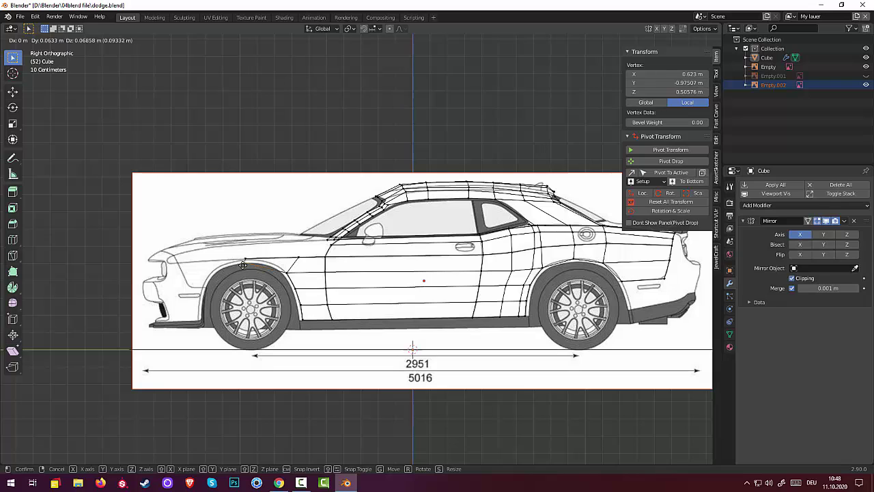
{"action": "left_click", "coordinate": [243, 264]}
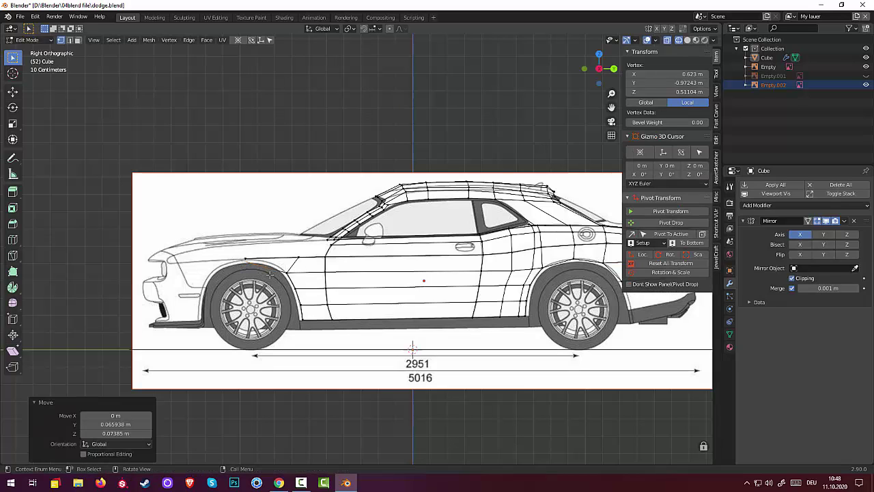
{"action": "scroll", "coordinate": [271, 273], "scroll_direction": "up", "scroll_amount": 1}
Zoom in on the front wheel arch and nudge the fender vertex to about Z 0.528 m.
{"action": "scroll", "coordinate": [271, 274], "scroll_direction": "up", "scroll_amount": 1}
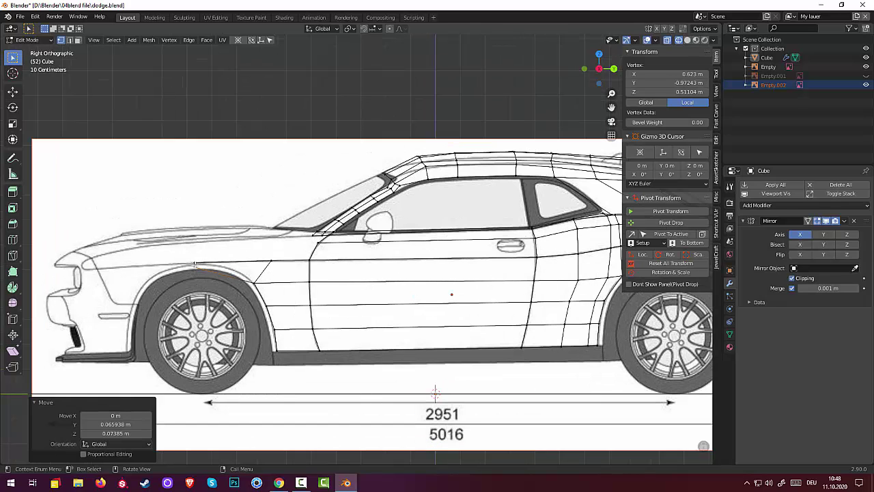
{"action": "scroll", "coordinate": [211, 291], "scroll_direction": "up", "scroll_amount": 3}
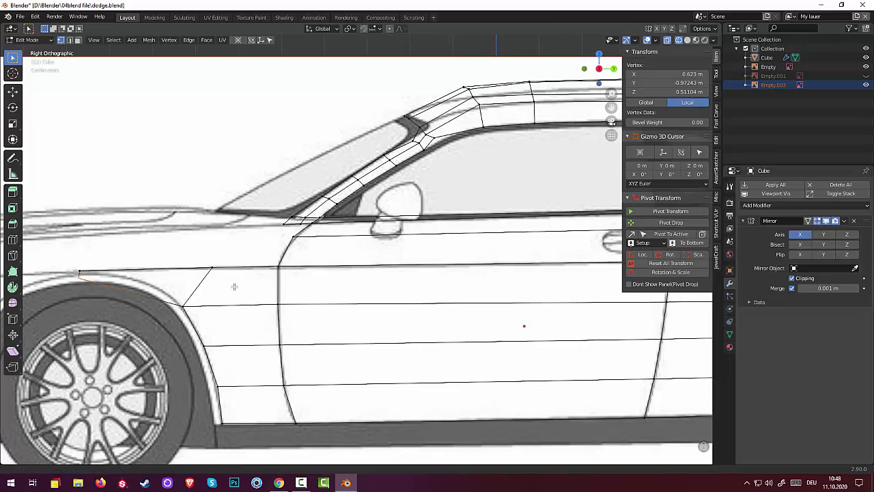
{"action": "middle_click_drag", "start_coordinate": [211, 292], "coordinate": [400, 282], "text": "shift"}
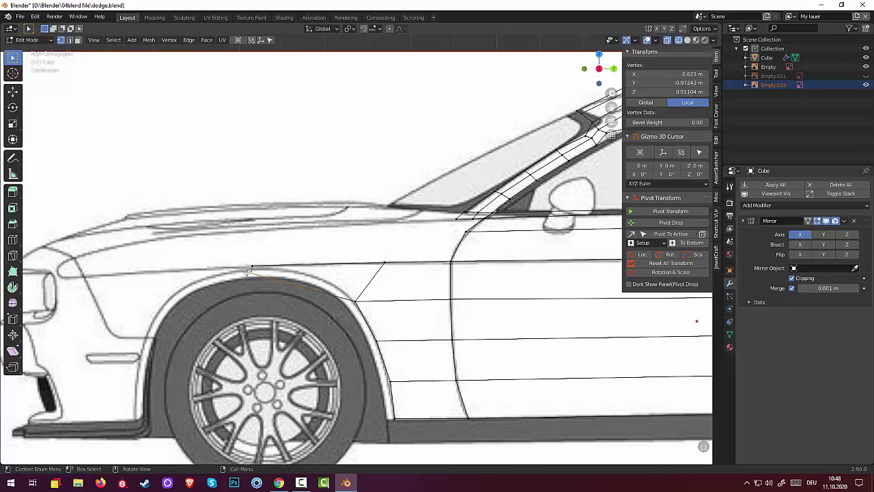
{"action": "key", "text": "g"}
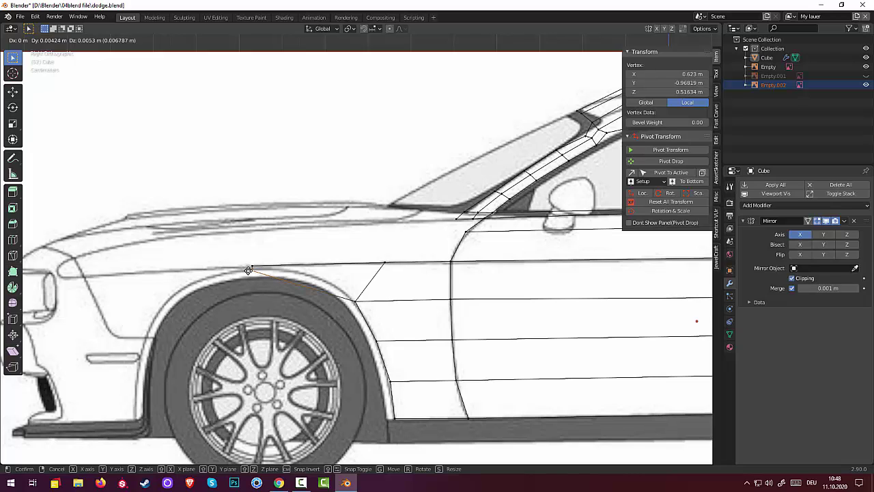
{"action": "left_click", "coordinate": [248, 271]}
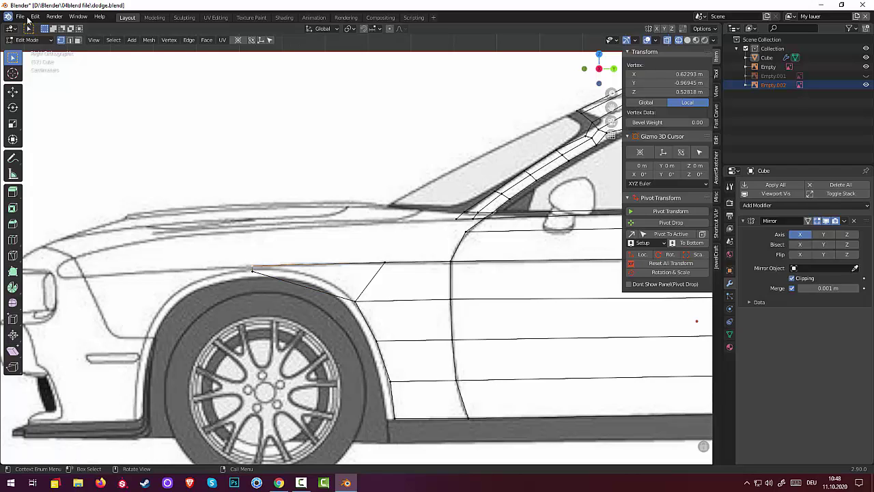
Reposition the edge along the top of the wheel arch.
{"action": "left_click", "coordinate": [69, 40]}
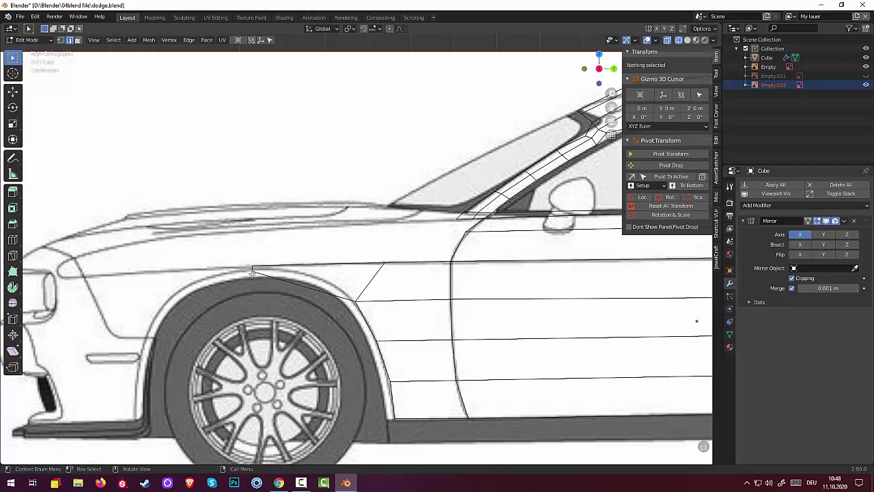
{"action": "left_click", "coordinate": [252, 271]}
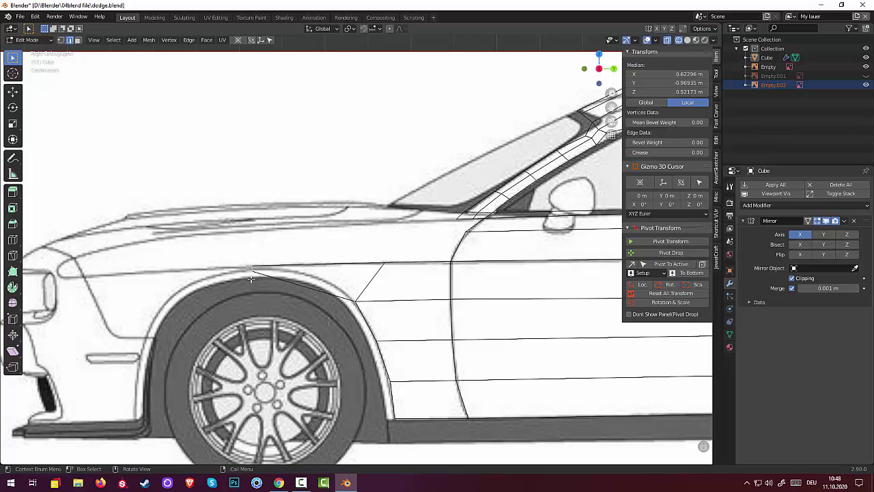
{"action": "key", "text": "g"}
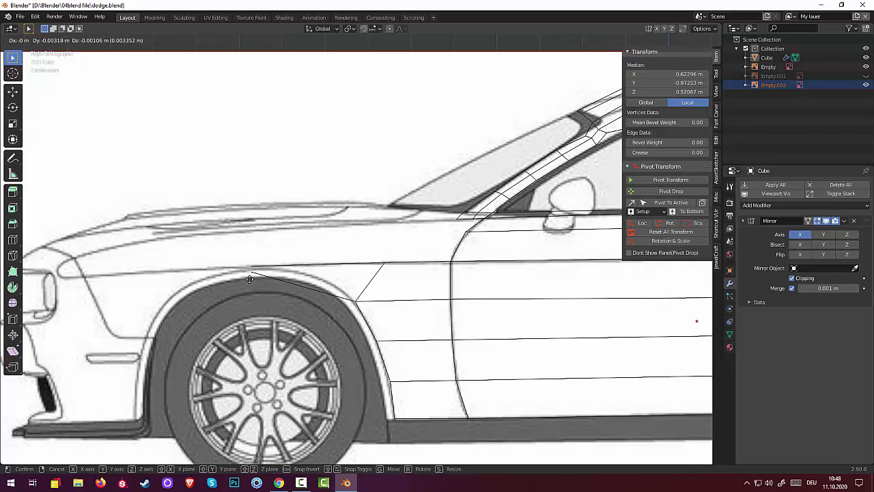
{"action": "left_click", "coordinate": [249, 278]}
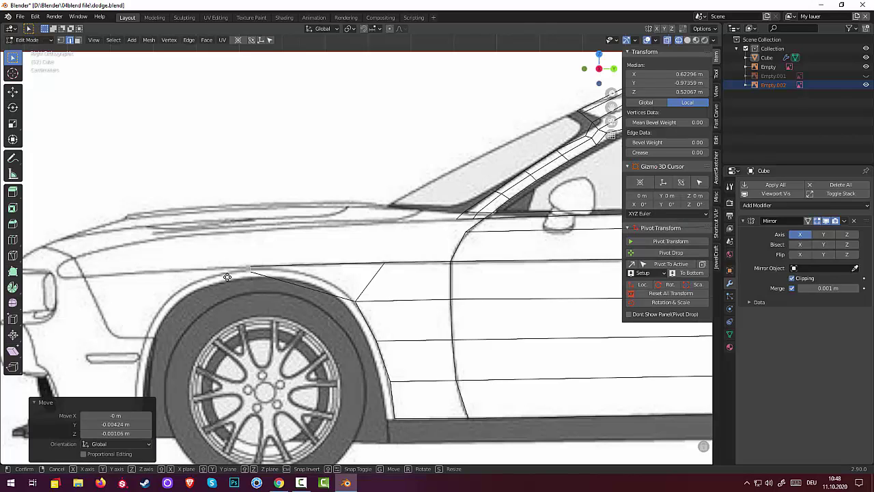
{"action": "key", "text": "g"}
{"action": "right_click", "coordinate": [251, 286]}
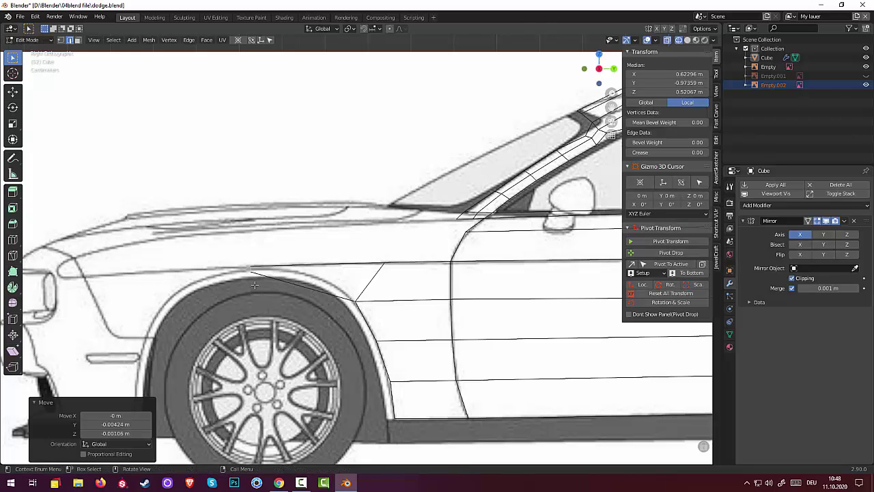
Extrude the fender edge forward to the headlight and lower its end vertex onto the headlight outline.
{"action": "key", "text": "g"}
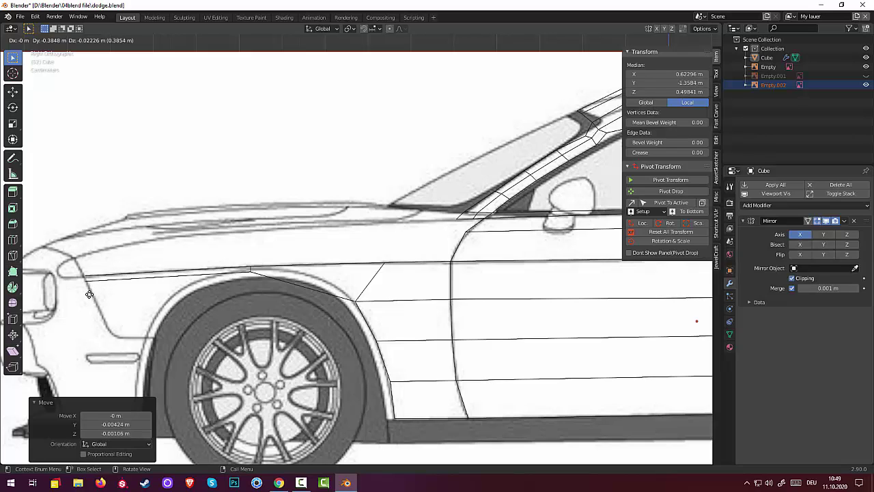
{"action": "left_click", "coordinate": [88, 293]}
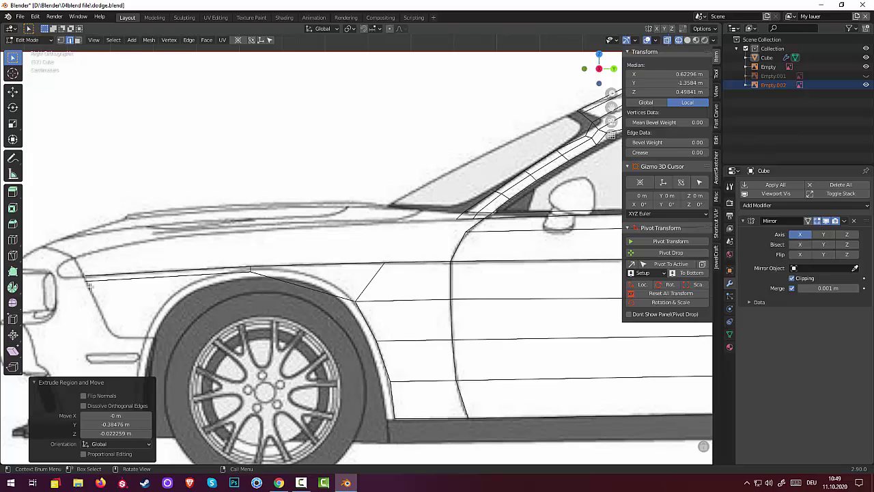
{"action": "left_click", "coordinate": [89, 285]}
{"action": "left_click", "coordinate": [86, 280]}
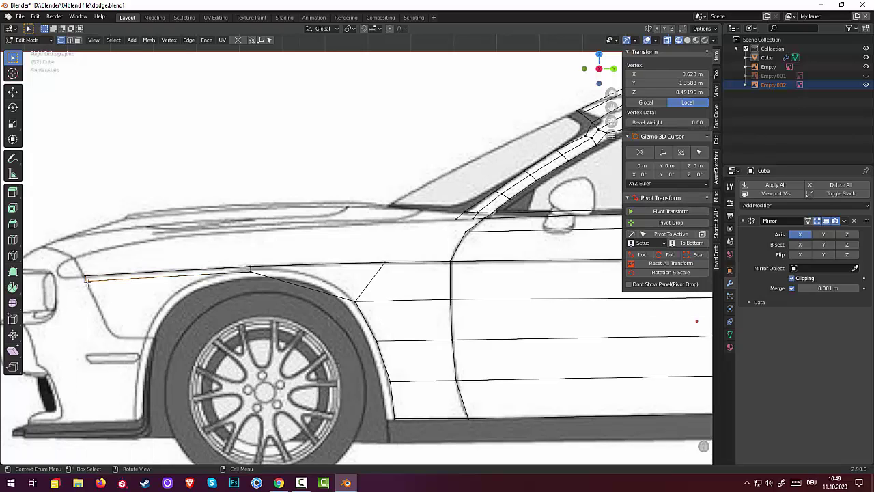
{"action": "key", "text": "g"}
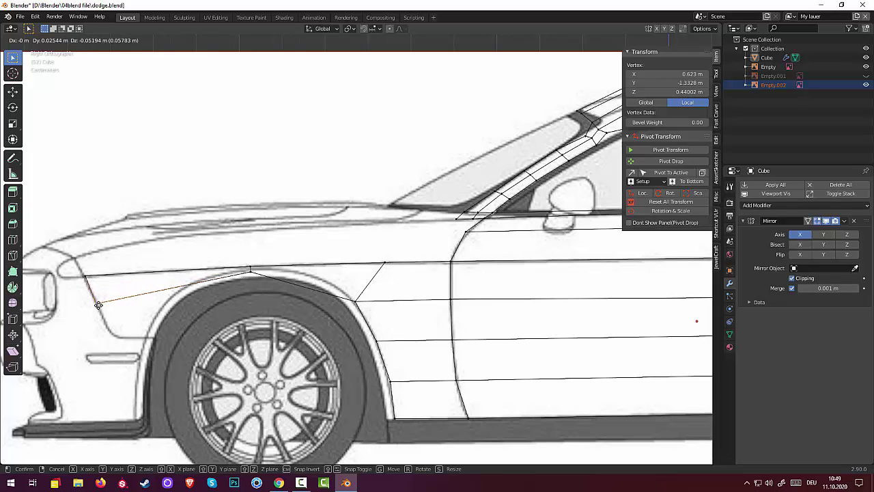
{"action": "left_click", "coordinate": [98, 304]}
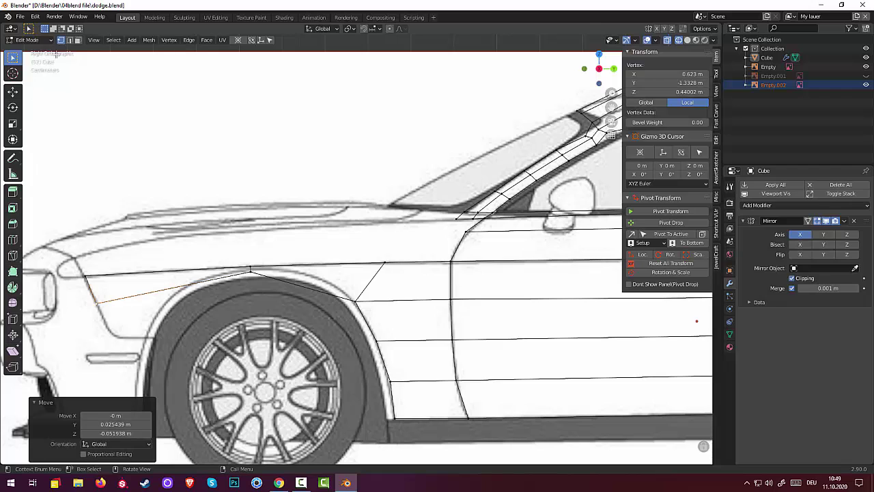
Extrude the lower fender edge toward the front, shifting its end vertex 0.036 m onto the wheel arch.
{"action": "left_click", "coordinate": [69, 40]}
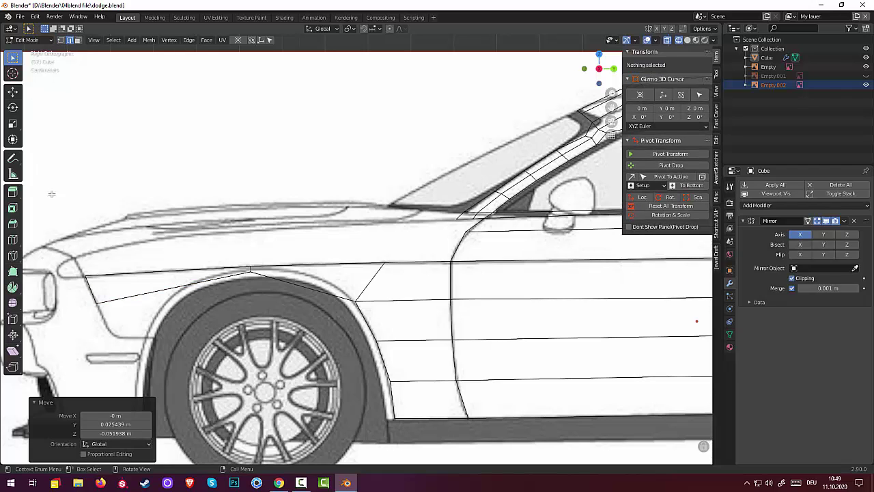
{"action": "left_click", "coordinate": [94, 299]}
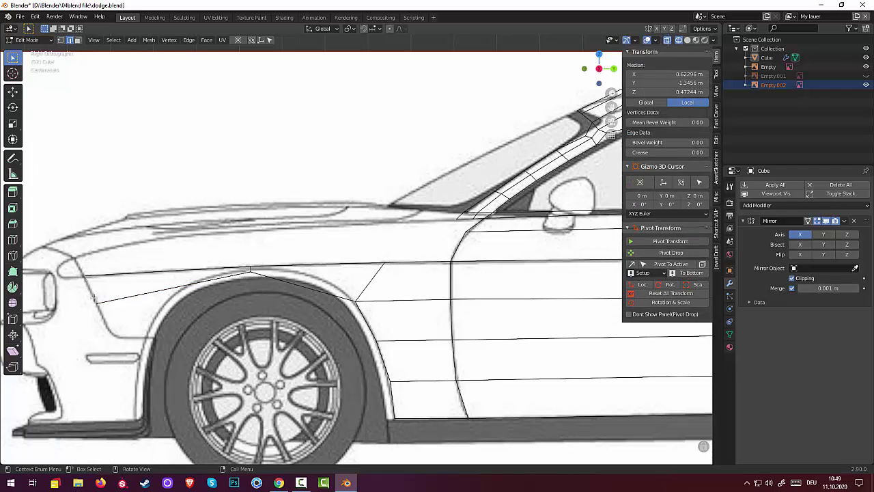
{"action": "key", "text": "g"}
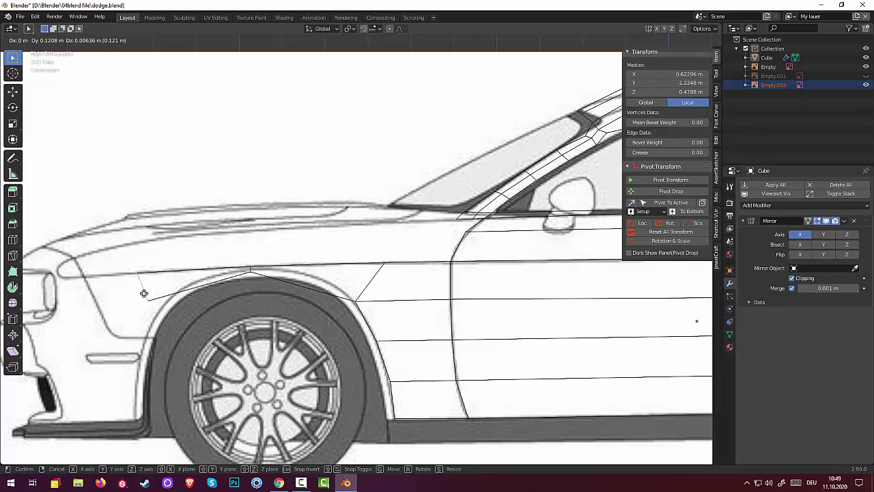
{"action": "left_click", "coordinate": [143, 292]}
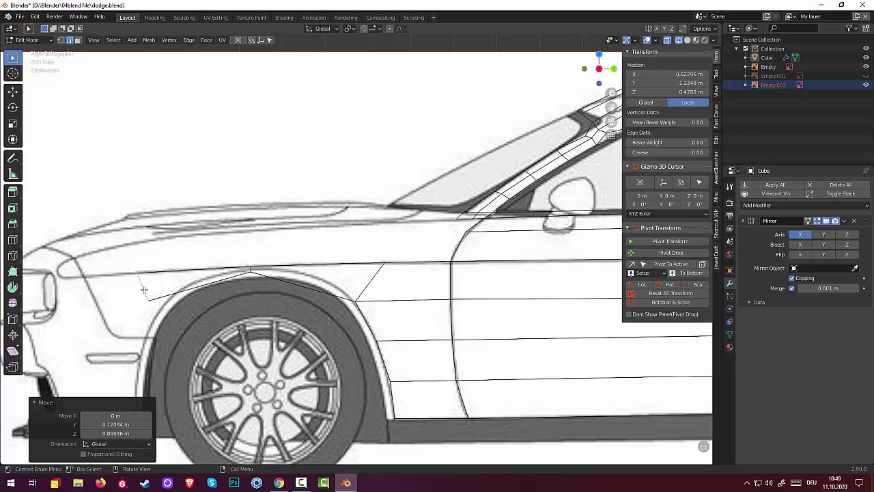
{"action": "key", "text": "e"}
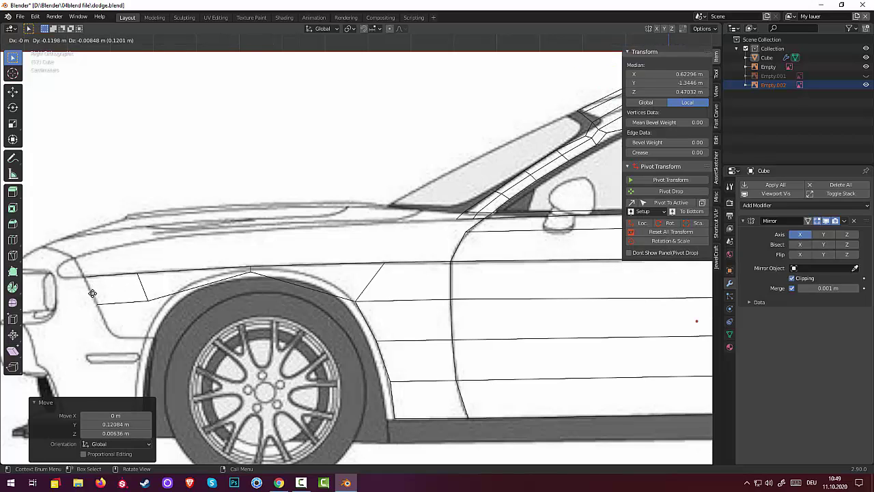
{"action": "left_click", "coordinate": [93, 293]}
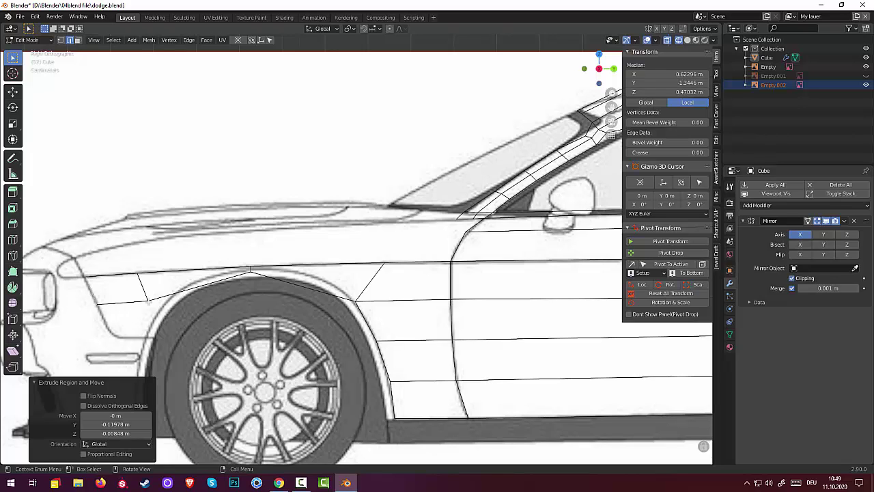
{"action": "left_click", "coordinate": [147, 300], "text": "shift"}
{"action": "left_click", "coordinate": [147, 300]}
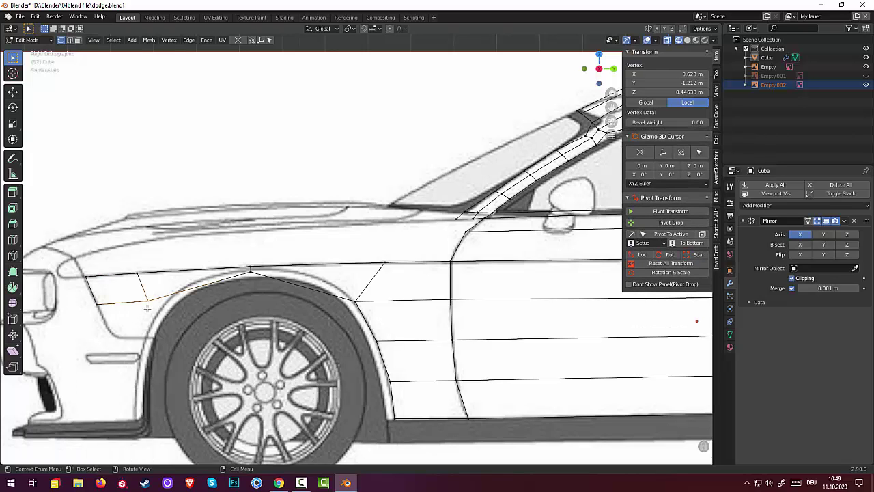
{"action": "key", "text": "g"}
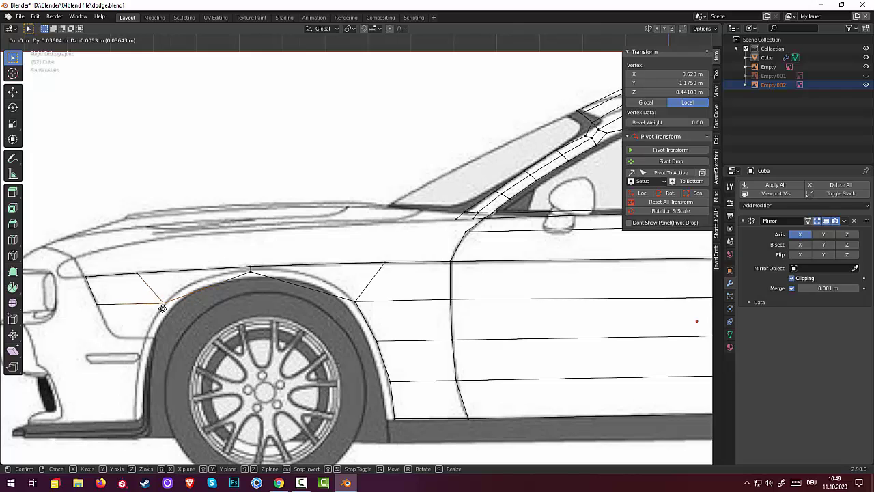
{"action": "left_click", "coordinate": [161, 309]}
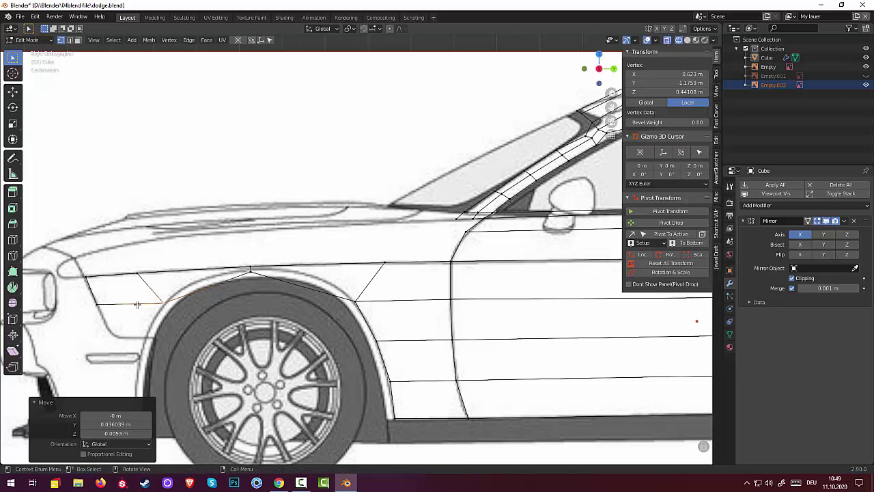
Select the bottom front fender edge and start extruding it down toward the bumper.
{"action": "key", "text": "2"}
{"action": "left_click", "coordinate": [137, 305]}
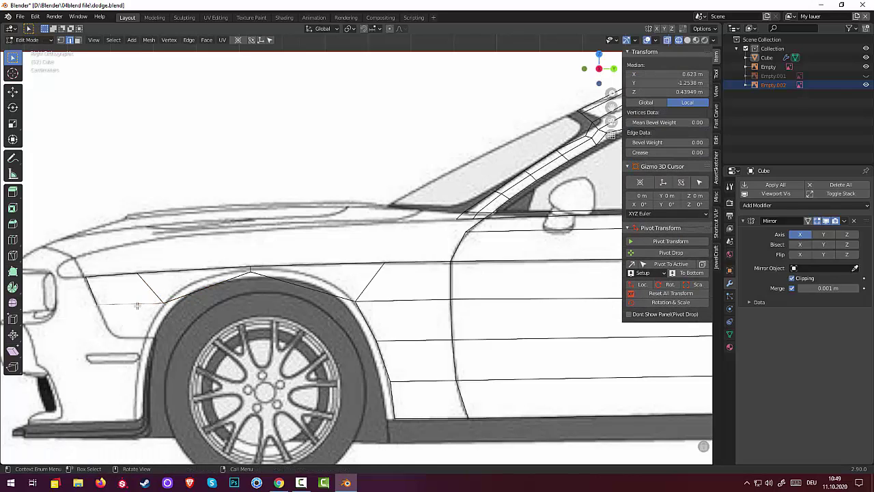
{"action": "key", "text": "g"}
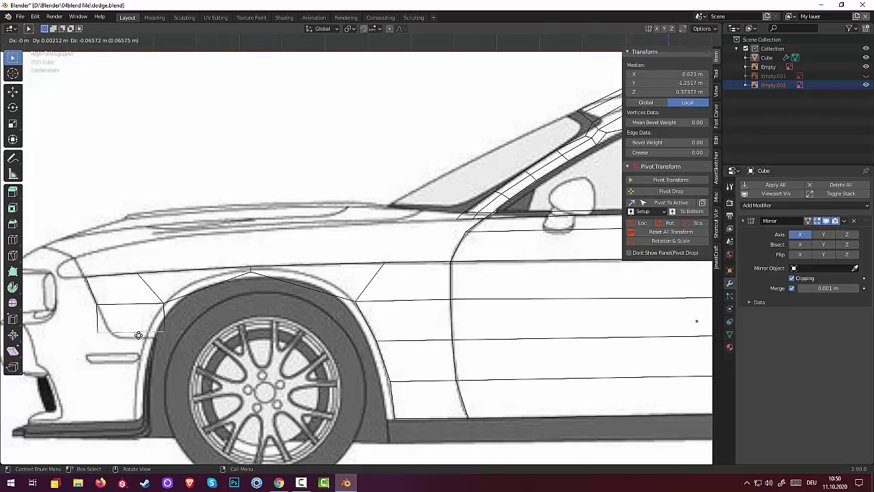
Place the extruded bottom edge, scale it to 0.525, and fit its vertices onto the bumper outline.
{"action": "left_click", "coordinate": [139, 339]}
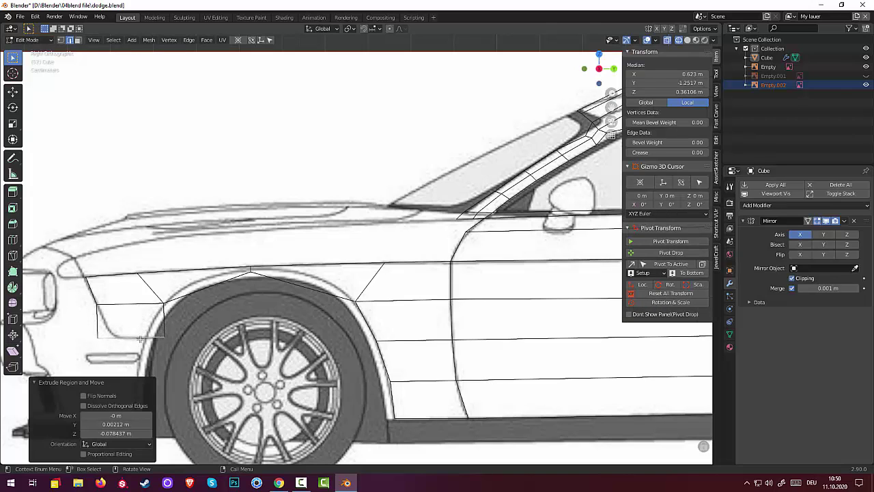
{"action": "left_click", "coordinate": [140, 335]}
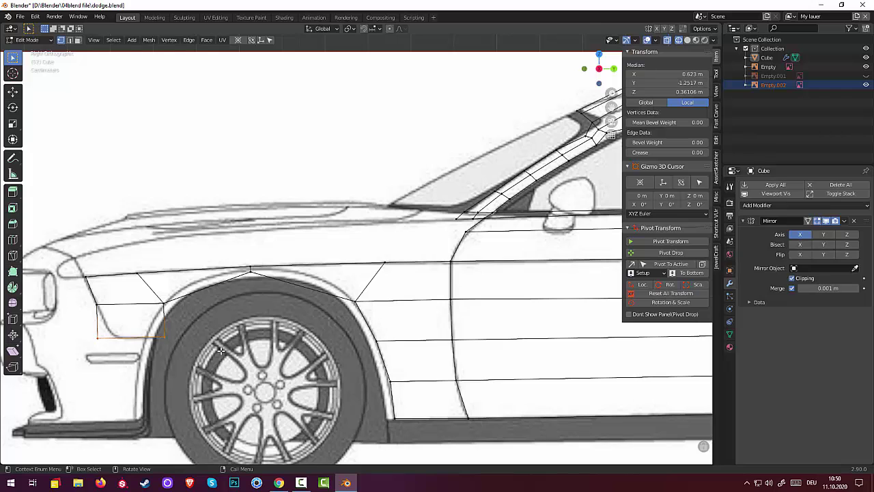
{"action": "key", "text": "s"}
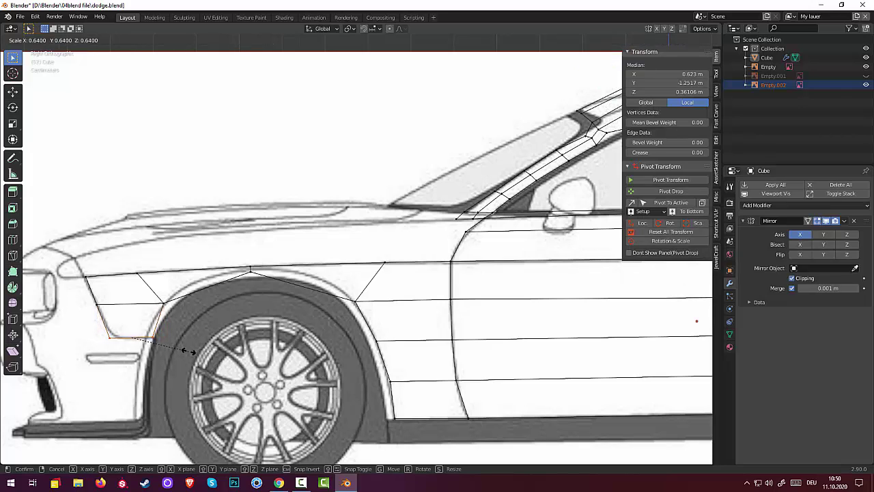
{"action": "left_click", "coordinate": [158, 341]}
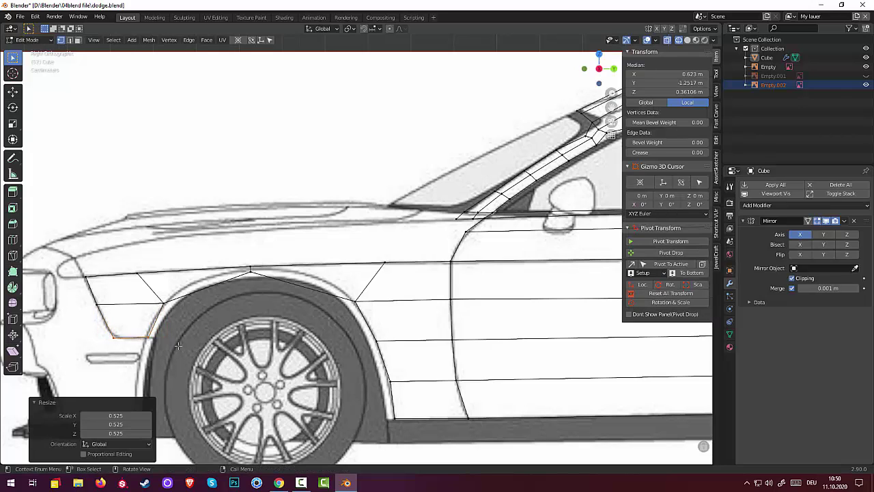
{"action": "left_click", "coordinate": [150, 336]}
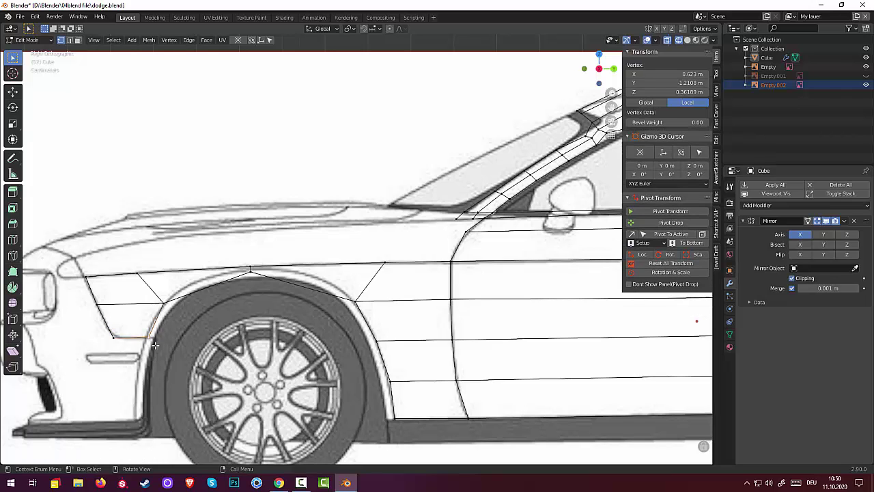
{"action": "key", "text": "g"}
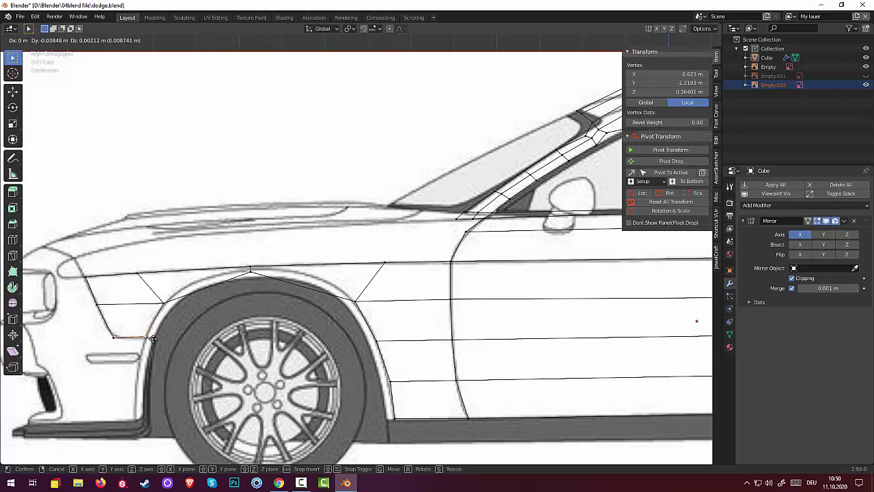
{"action": "left_click", "coordinate": [154, 339]}
{"action": "left_click", "coordinate": [115, 338]}
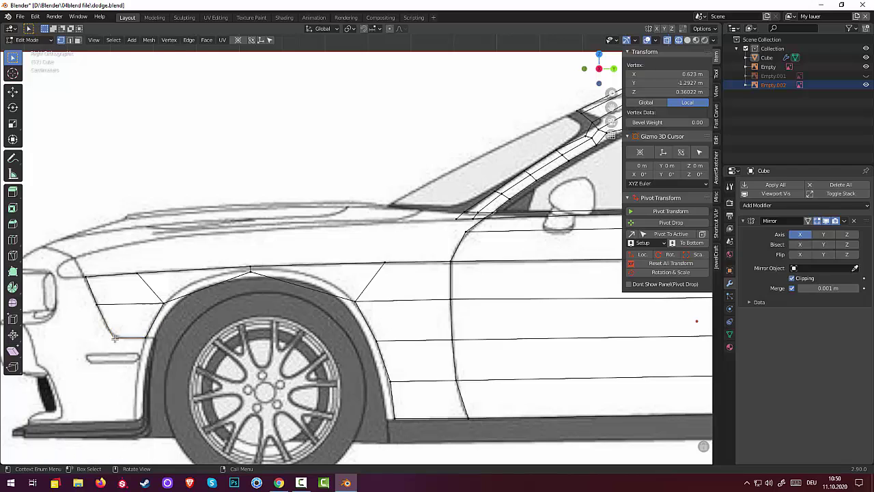
{"action": "key", "text": "g"}
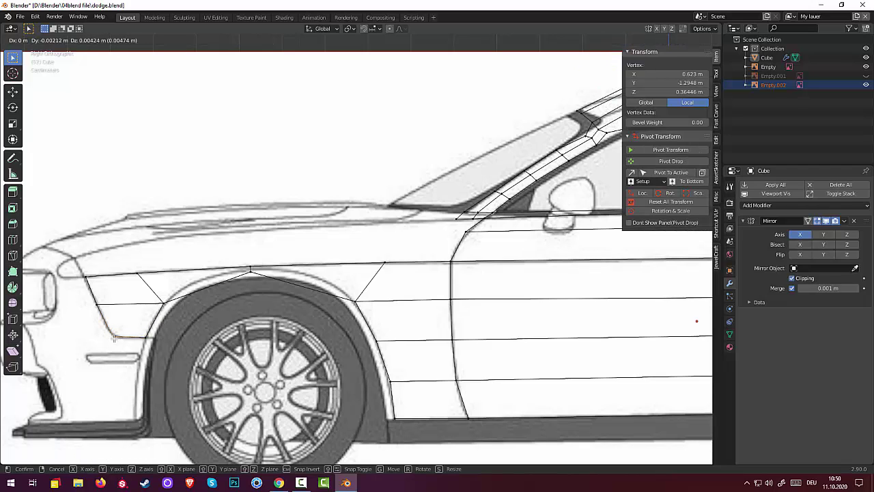
{"action": "left_click", "coordinate": [115, 338]}
{"action": "left_click", "coordinate": [251, 344]}
{"action": "middle_click_drag", "start_coordinate": [251, 344], "coordinate": [251, 349]}
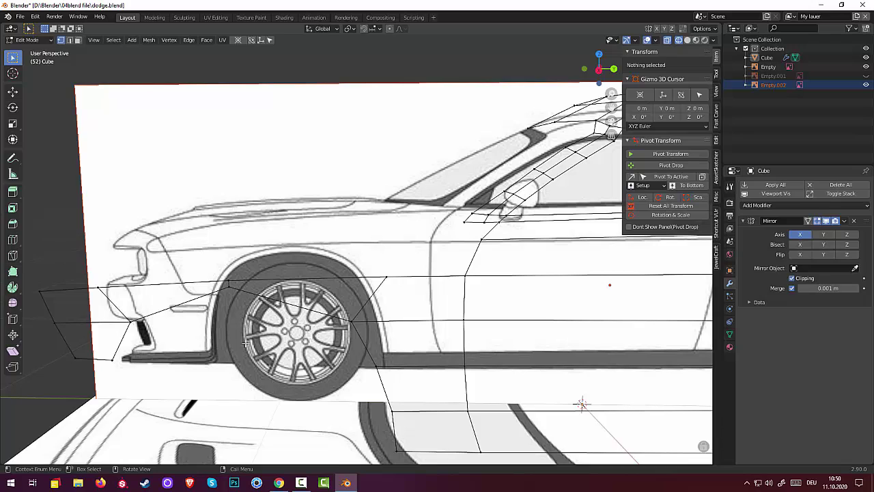
In side view, extrude the fender's top edges about 0.091 m up to the blueprint's shoulder line.
{"action": "key", "text": "KP_3"}
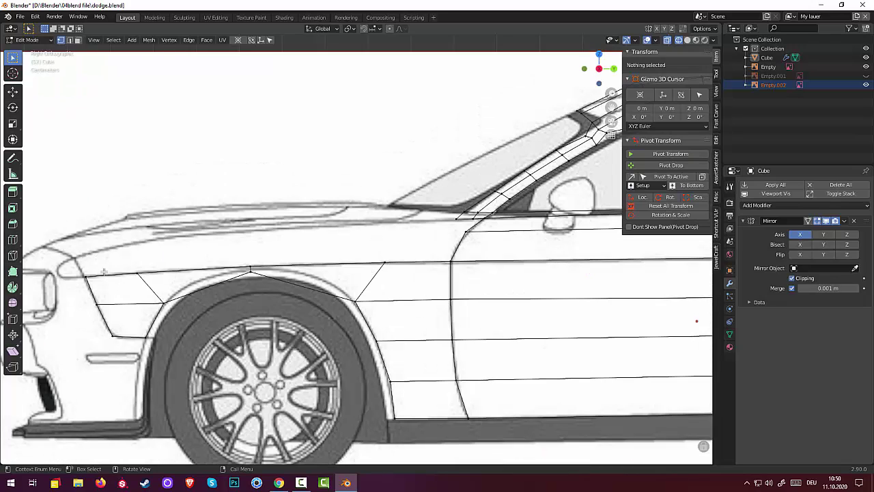
{"action": "left_click", "coordinate": [102, 273]}
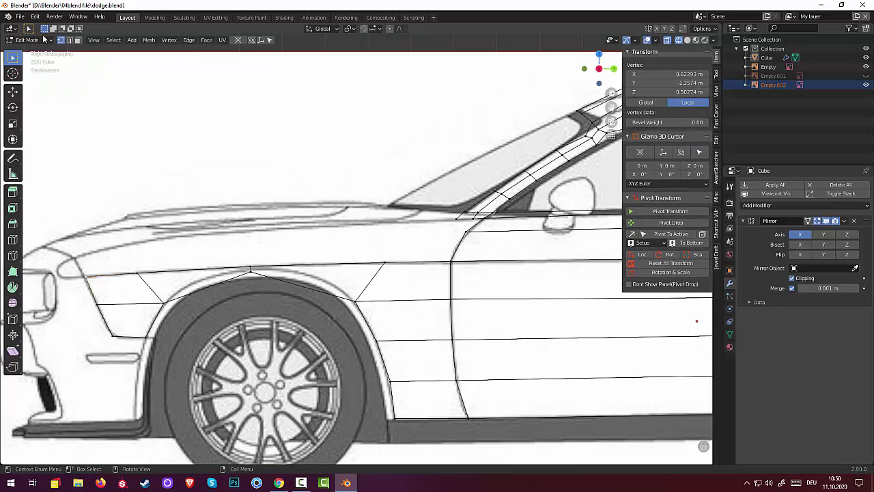
{"action": "left_click", "coordinate": [69, 40]}
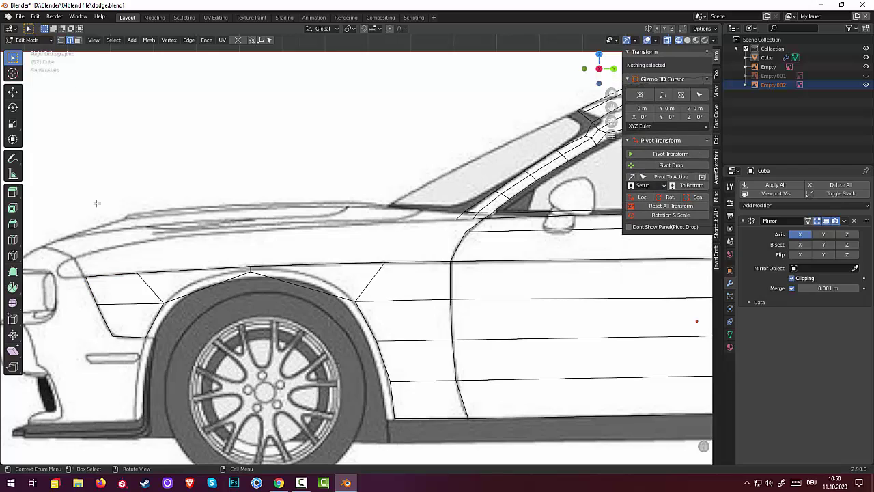
{"action": "left_click", "coordinate": [117, 273]}
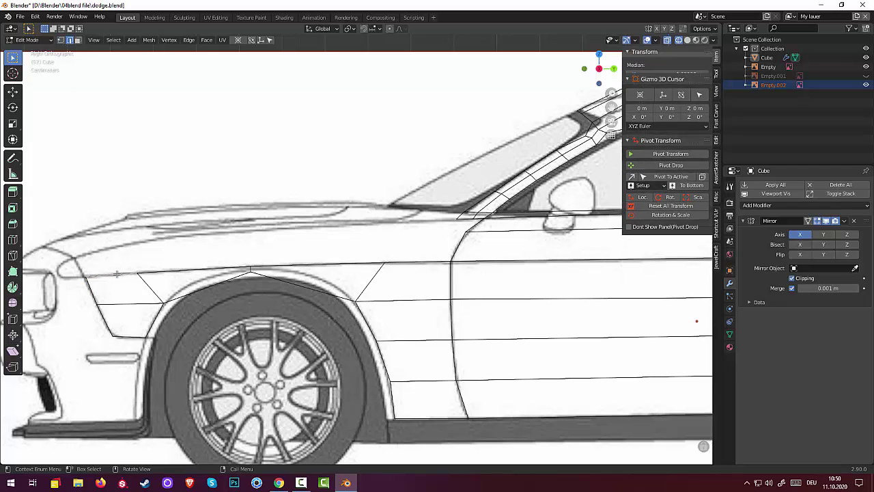
{"action": "left_click", "coordinate": [312, 261], "text": "shift"}
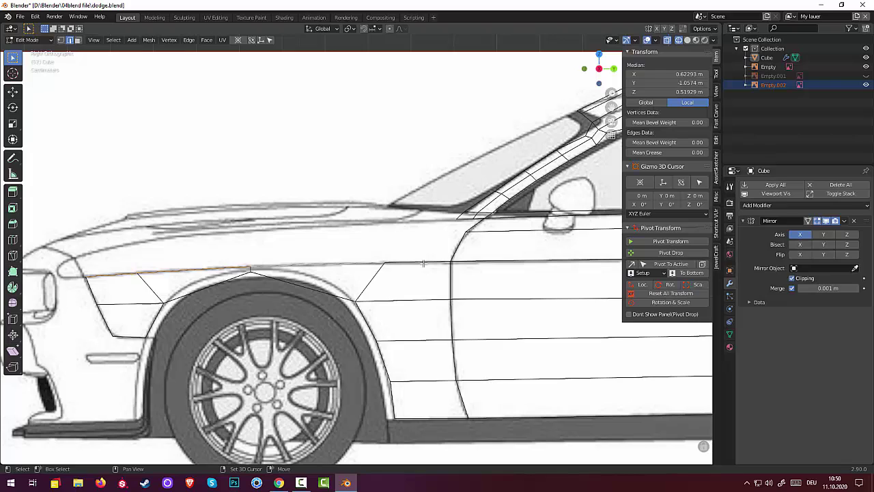
{"action": "left_click", "coordinate": [422, 262], "text": "shift"}
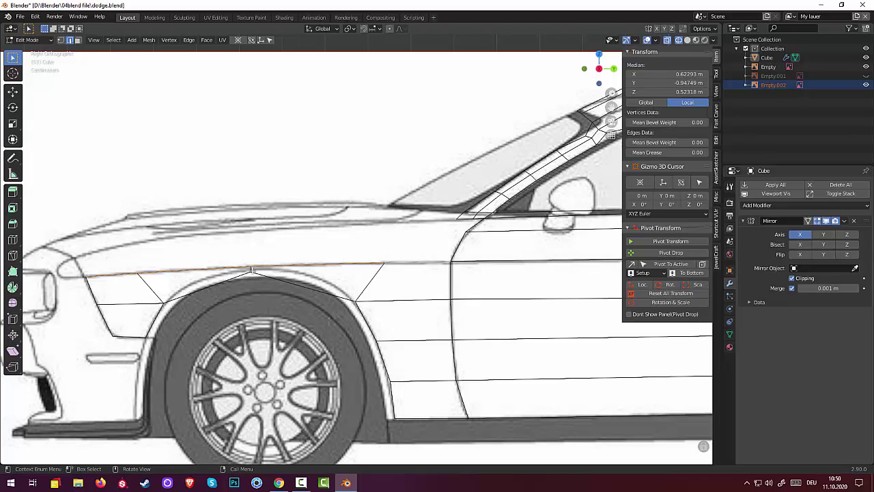
{"action": "key", "text": "e"}
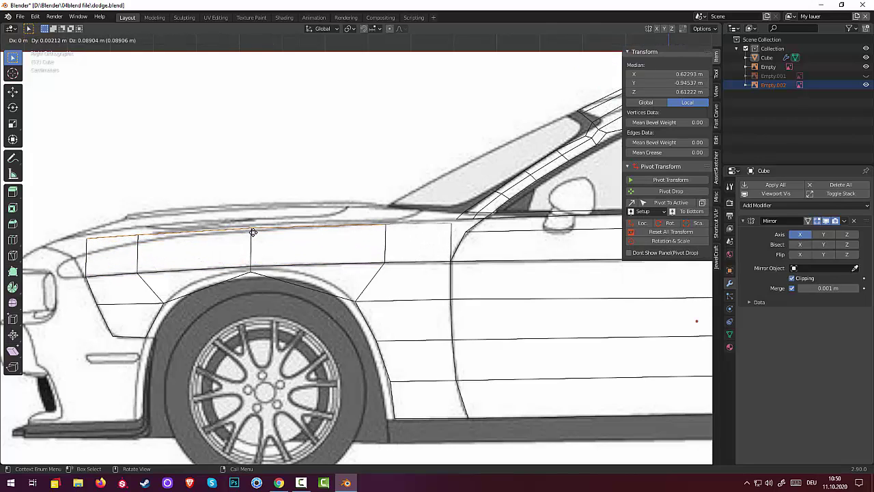
{"action": "left_click", "coordinate": [253, 232]}
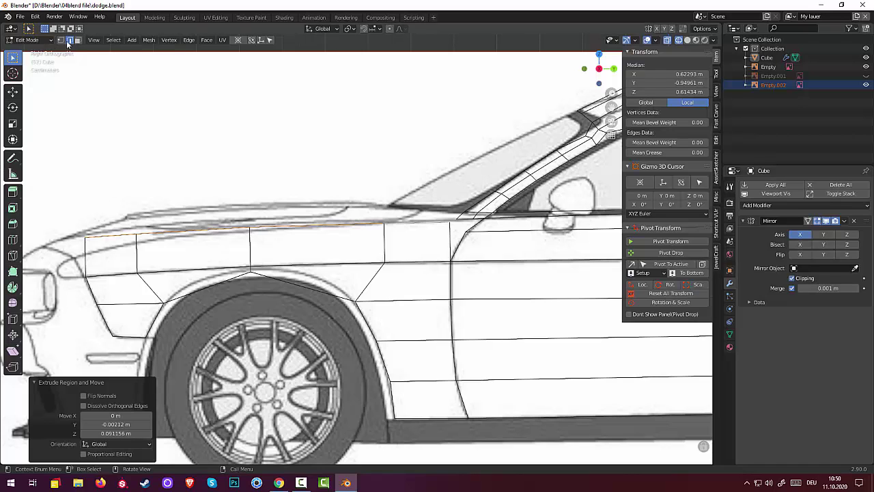
{"action": "left_click", "coordinate": [60, 40]}
{"action": "left_click", "coordinate": [86, 239]}
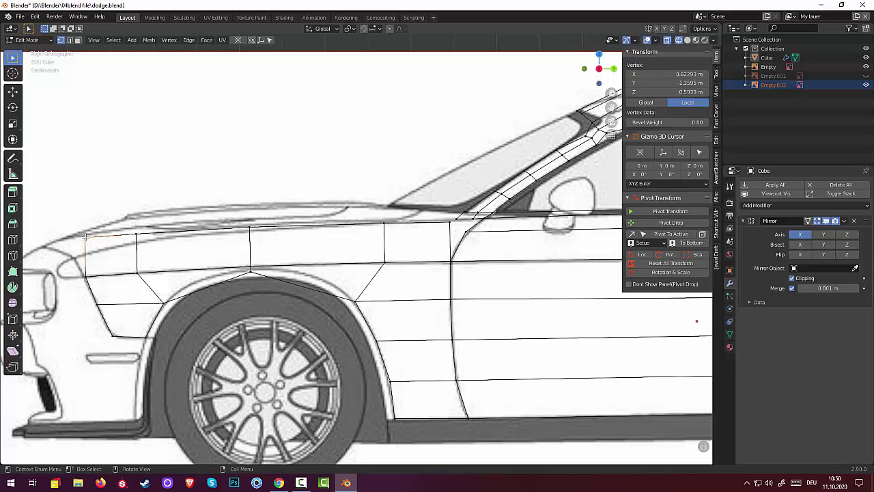
{"action": "scroll", "coordinate": [85, 237], "scroll_direction": "down", "scroll_amount": 3}
Switch to Solid shading, use front orthographic view, and unhide the front reference Empty.001.
{"action": "mouse_move", "coordinate": [85, 237]}
{"action": "middle_mouse_down"}
{"action": "mouse_move", "coordinate": [334, 257]}
{"action": "mouse_move", "coordinate": [359, 304]}
{"action": "middle_mouse_up"}
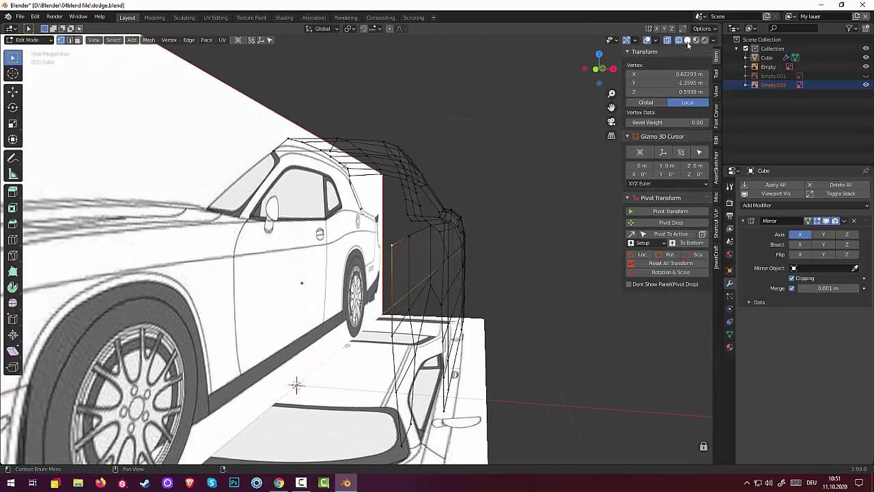
{"action": "left_click", "coordinate": [687, 40]}
{"action": "middle_click_drag", "start_coordinate": [450, 239], "coordinate": [467, 243]}
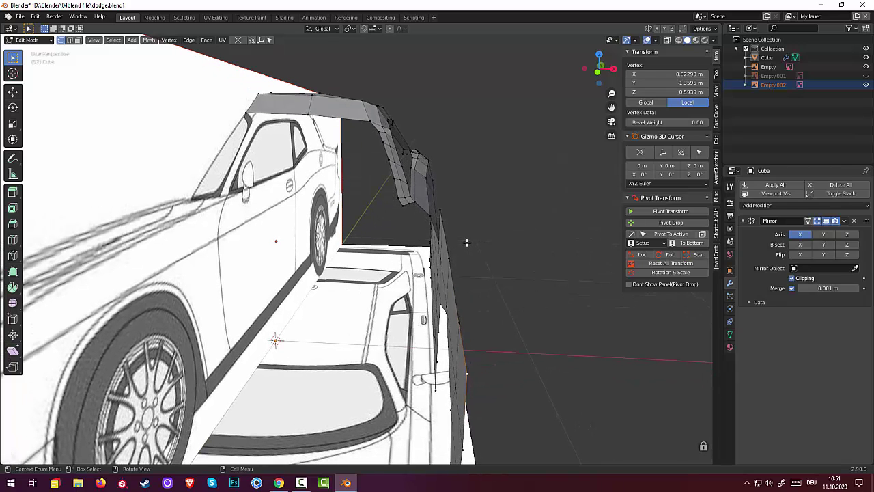
{"action": "key", "text": "KP_5"}
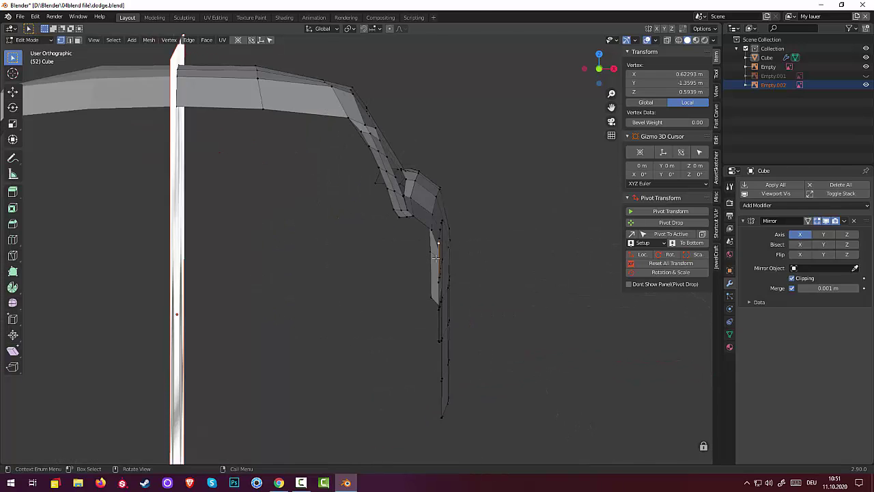
{"action": "key", "text": "KP_1"}
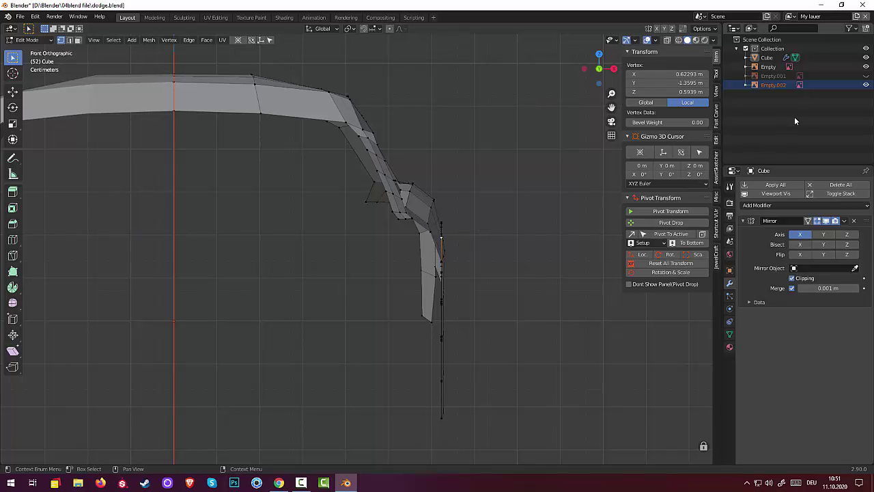
{"action": "left_click", "coordinate": [866, 76]}
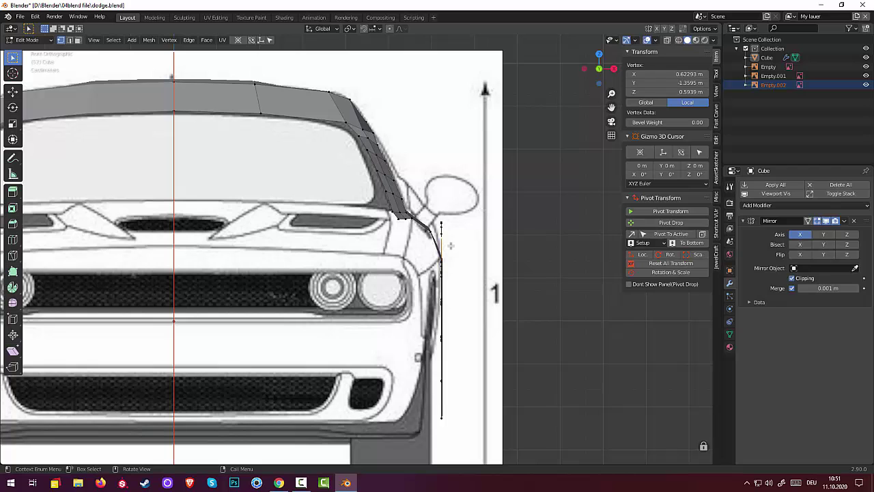
Select a top edge of the new fender strip against the front reference.
{"action": "middle_click_drag", "start_coordinate": [451, 238], "coordinate": [439, 223]}
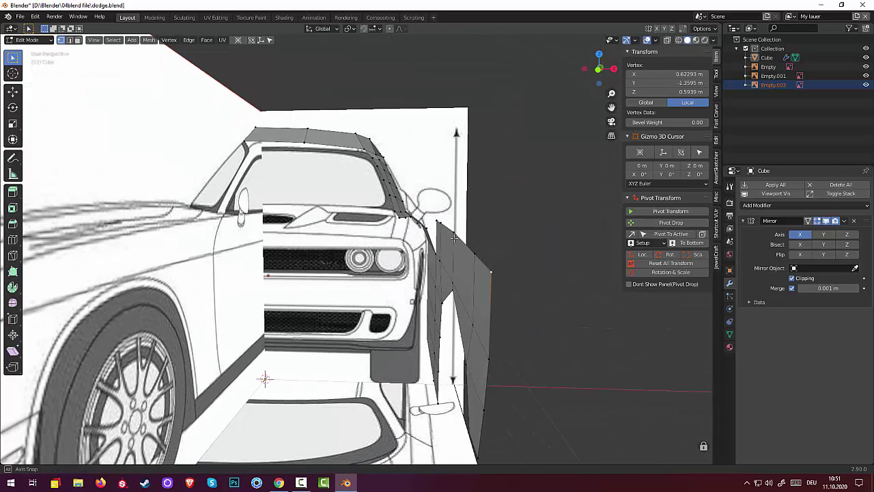
{"action": "left_click", "coordinate": [439, 224]}
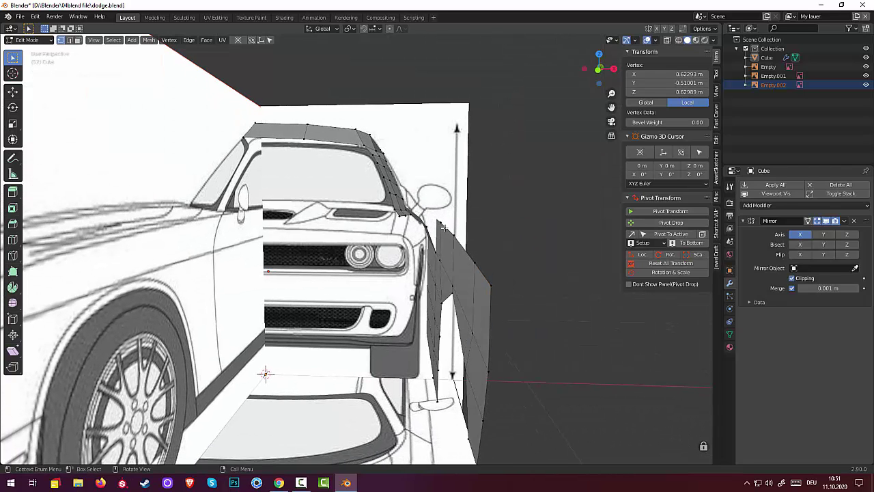
{"action": "left_click", "coordinate": [69, 39]}
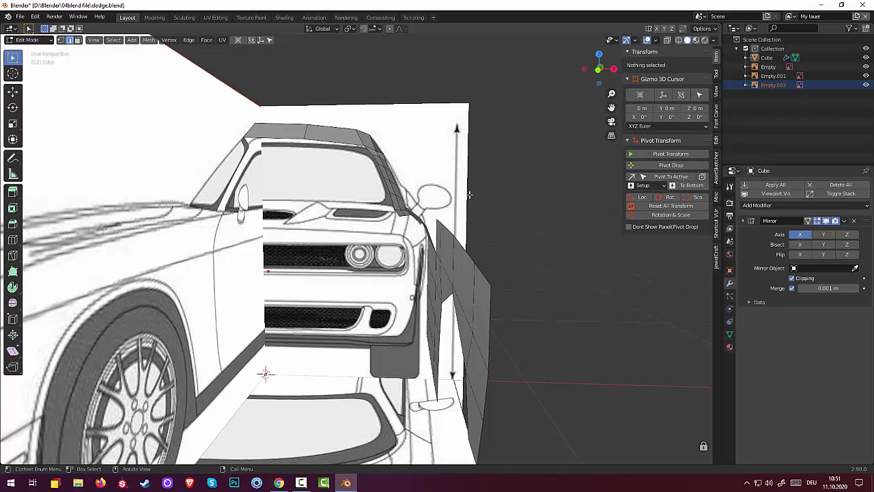
{"action": "left_click", "coordinate": [439, 223]}
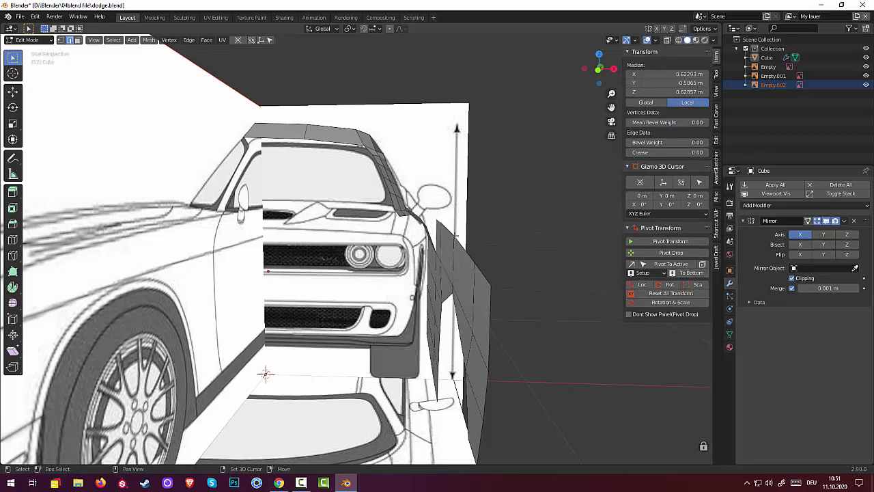
{"action": "left_click", "coordinate": [480, 274]}
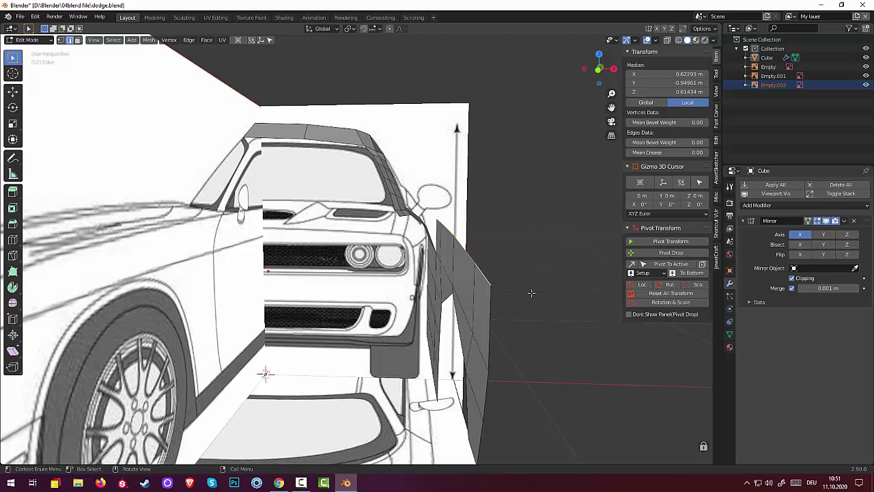
Move the selected top fender edge about 0.068 m inward and 0.005 m up onto the front outline.
{"action": "key", "text": "KP_1"}
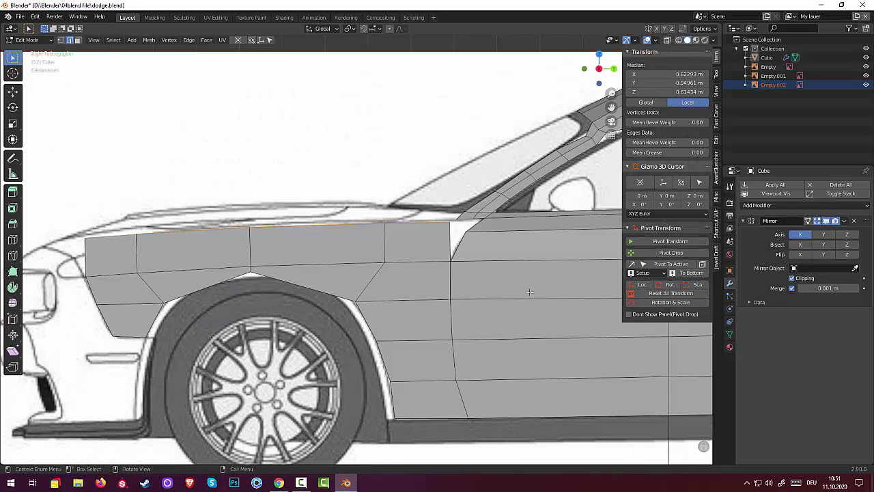
{"action": "key", "text": "KP_3"}
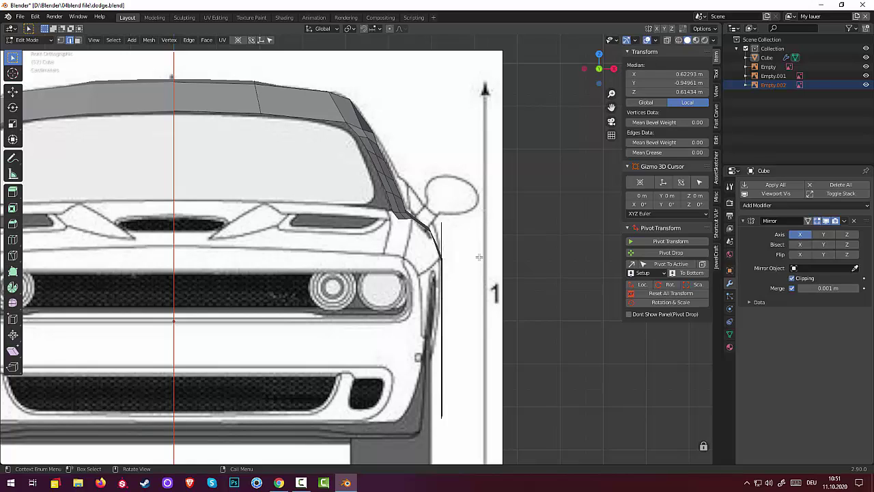
{"action": "key", "text": "g"}
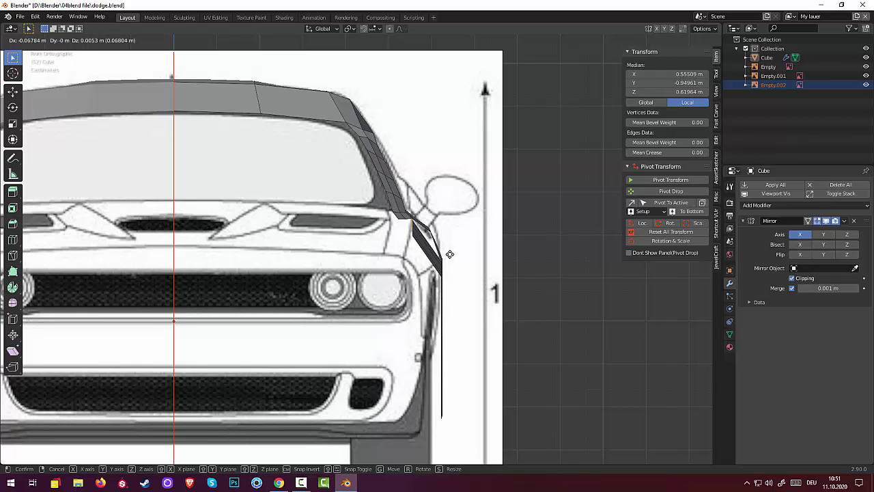
{"action": "left_click", "coordinate": [449, 254]}
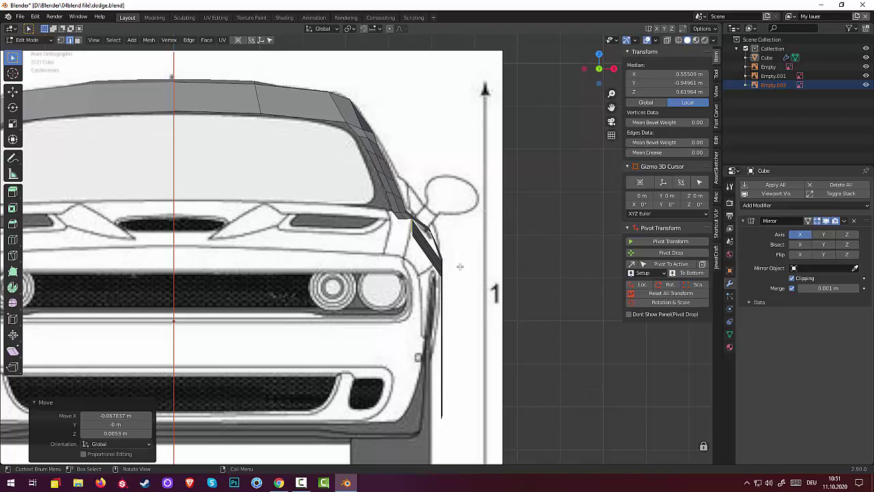
Select the corner vertex below the windshield pillar in Vertex select.
{"action": "left_click", "coordinate": [459, 266]}
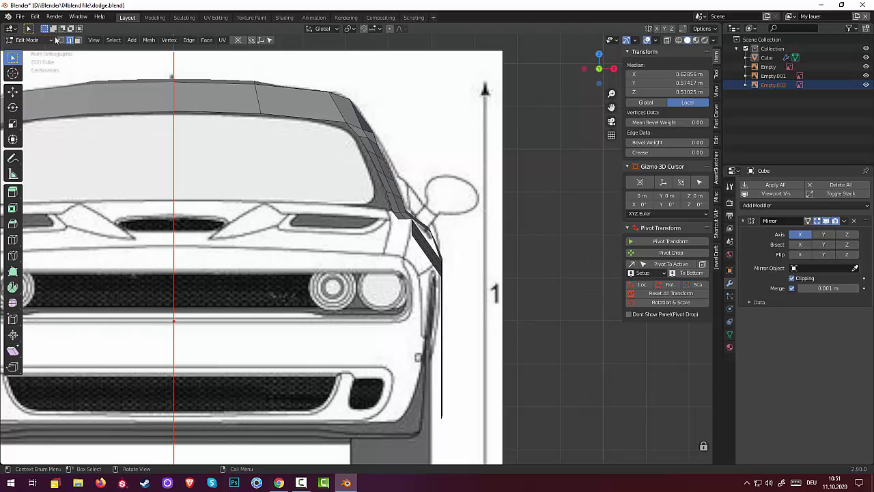
{"action": "left_click", "coordinate": [60, 39]}
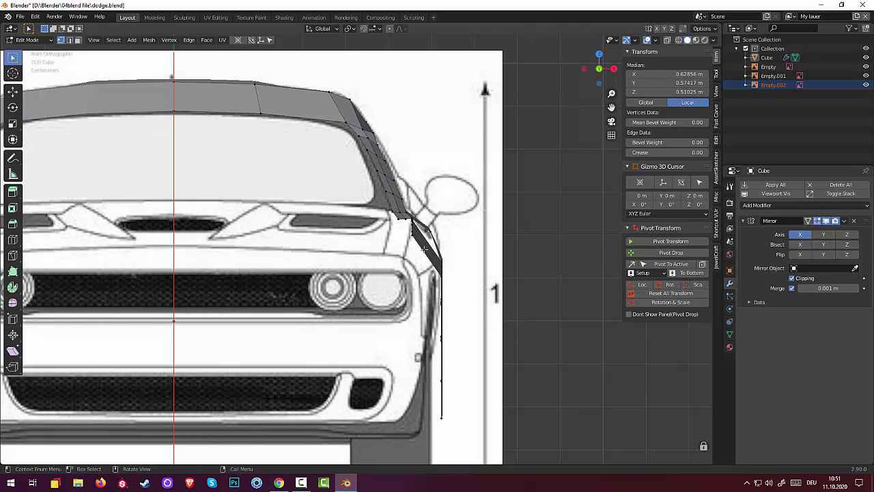
{"action": "scroll", "coordinate": [425, 251], "scroll_direction": "up", "scroll_amount": 3}
{"action": "left_click", "coordinate": [449, 225]}
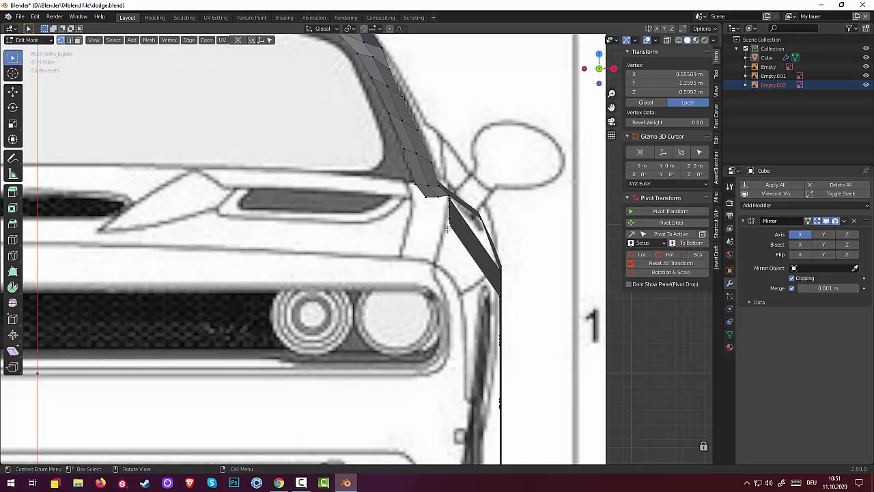
Nudge the corner vertex to X 0.554, Y −0.976, Z 0.624 m on the front outline.
{"action": "key", "text": "g"}
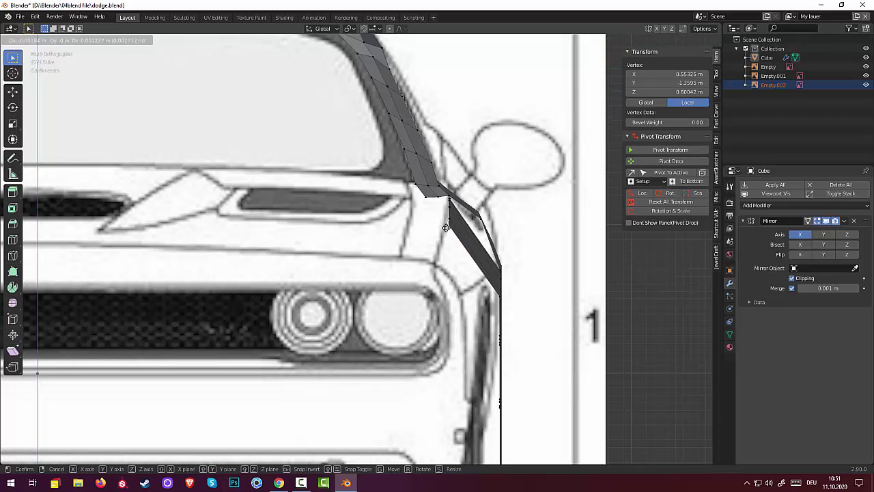
{"action": "left_click", "coordinate": [445, 220]}
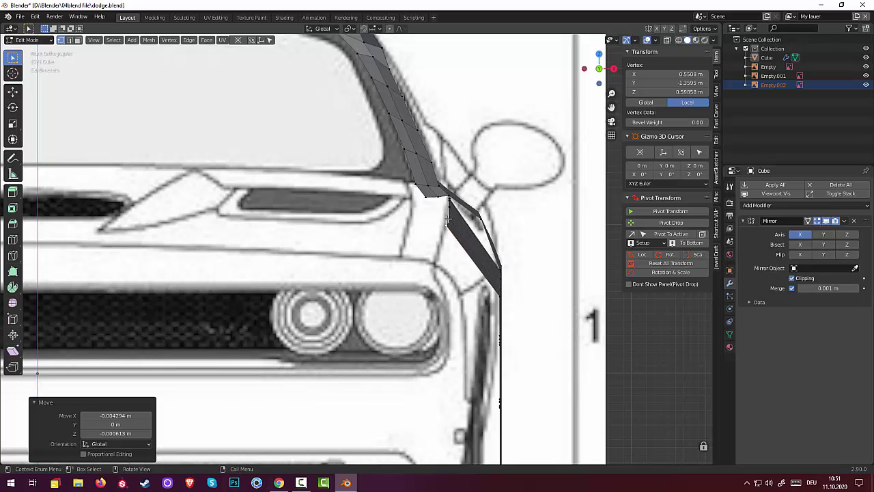
{"action": "key", "text": "g"}
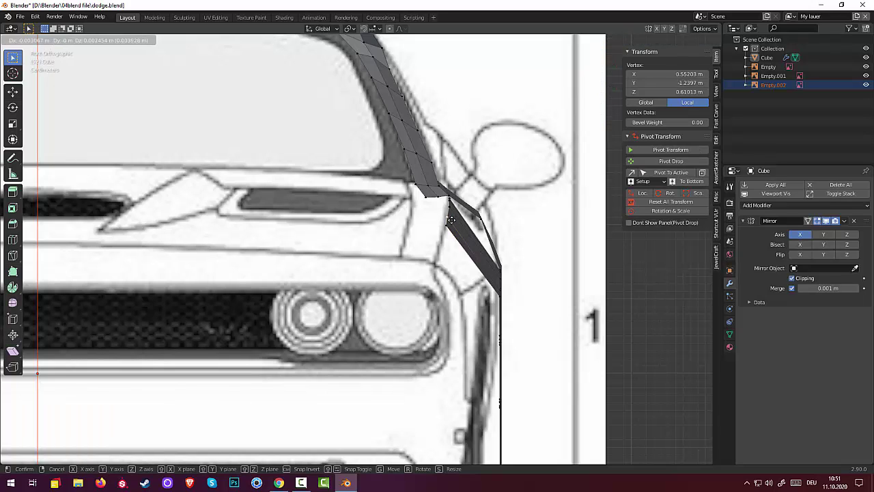
{"action": "left_click", "coordinate": [450, 219]}
{"action": "key", "text": "g"}
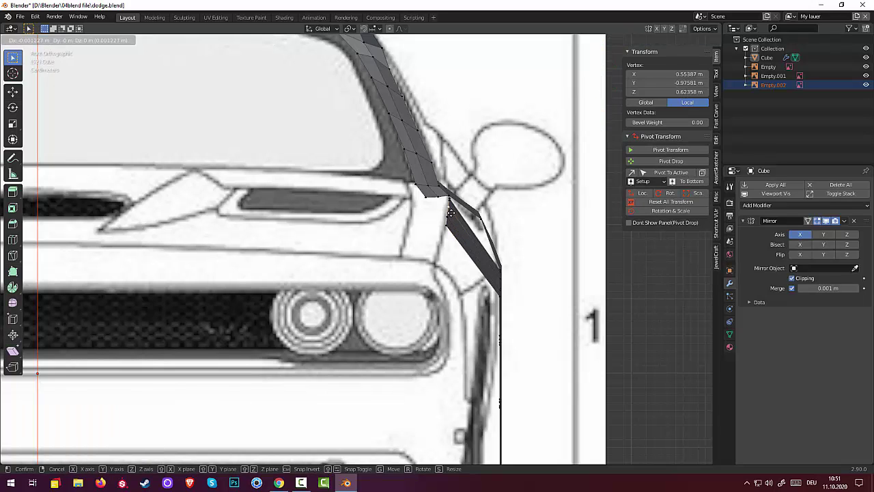
{"action": "left_click", "coordinate": [450, 213]}
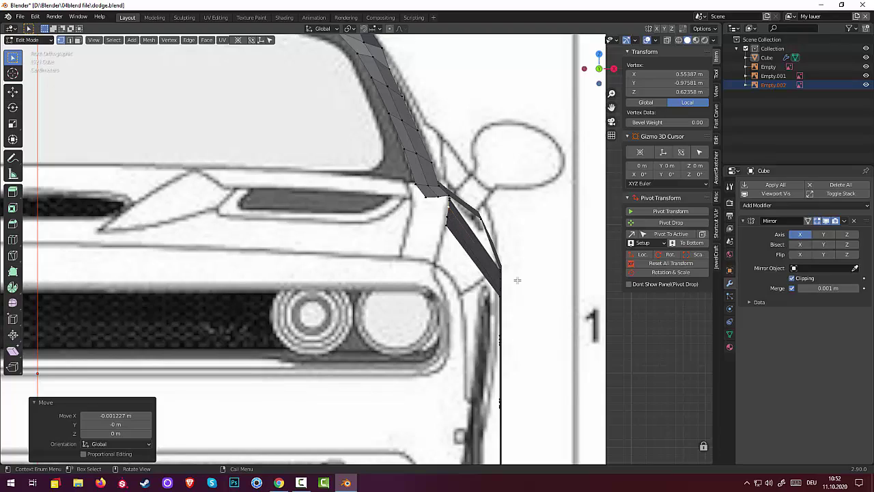
{"action": "mouse_move", "coordinate": [517, 280]}
{"action": "middle_mouse_down"}
{"action": "mouse_move", "coordinate": [319, 316]}
{"action": "mouse_move", "coordinate": [466, 297]}
{"action": "mouse_move", "coordinate": [172, 285]}
{"action": "middle_mouse_up"}
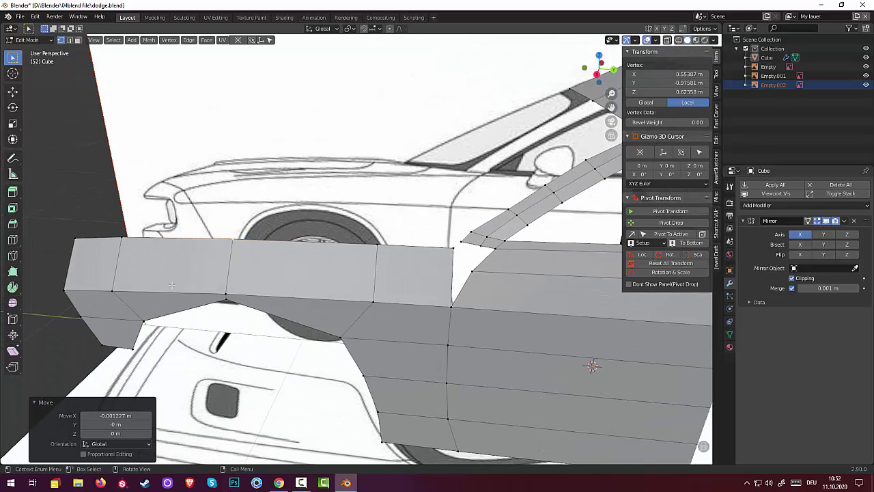
{"action": "left_click", "coordinate": [73, 241]}
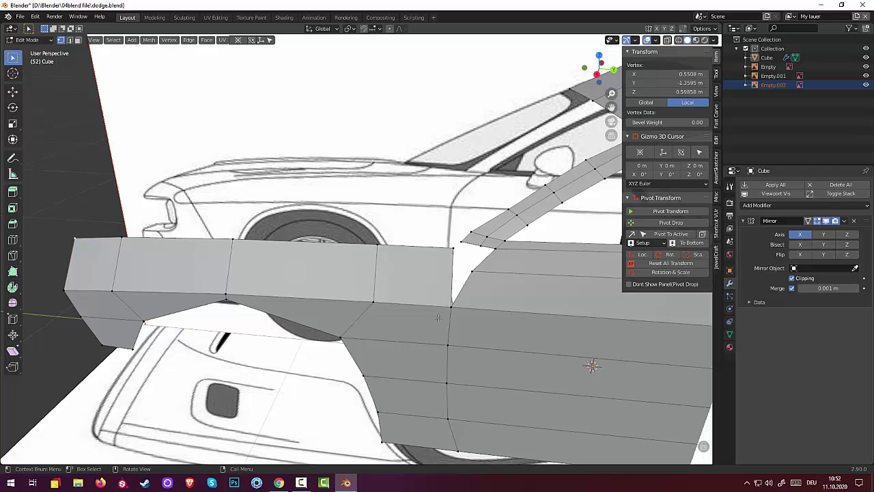
{"action": "middle_click_drag", "start_coordinate": [438, 316], "coordinate": [448, 288]}
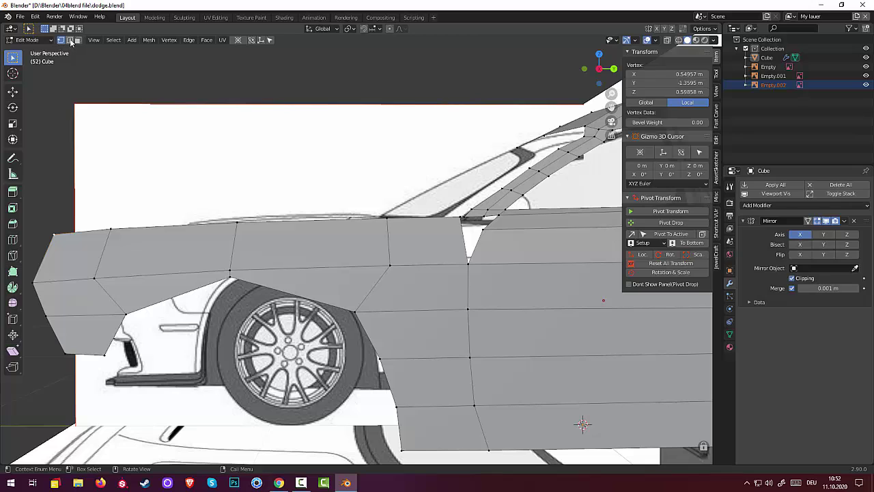
Loop-cut a horizontal edge loop through the fender and door, slid to factor -0.294 near the top edge.
{"action": "left_click", "coordinate": [69, 40]}
{"action": "left_click", "coordinate": [48, 254], "text": "ctrl"}
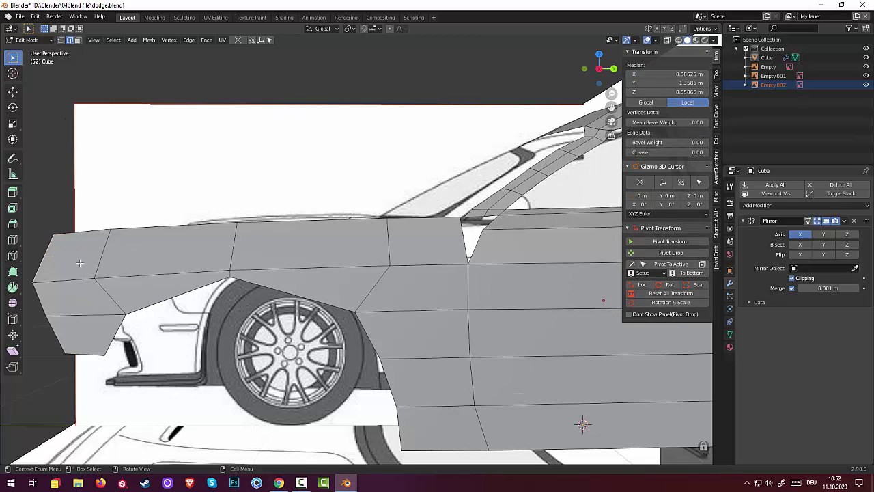
{"action": "key", "text": "ctrl+r"}
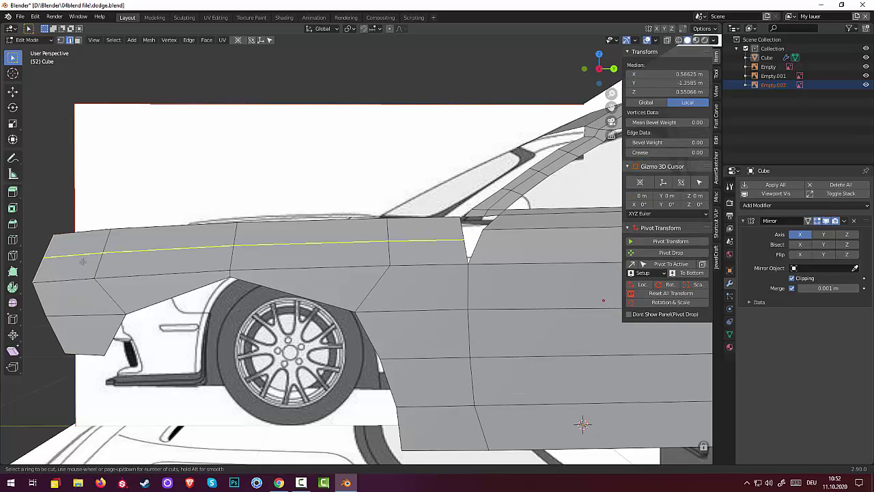
{"action": "left_click", "coordinate": [82, 260]}
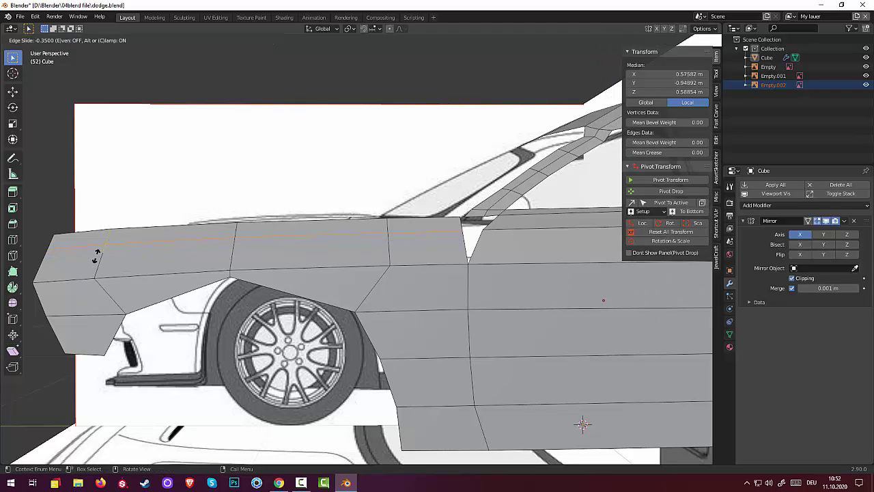
{"action": "left_click", "coordinate": [94, 256]}
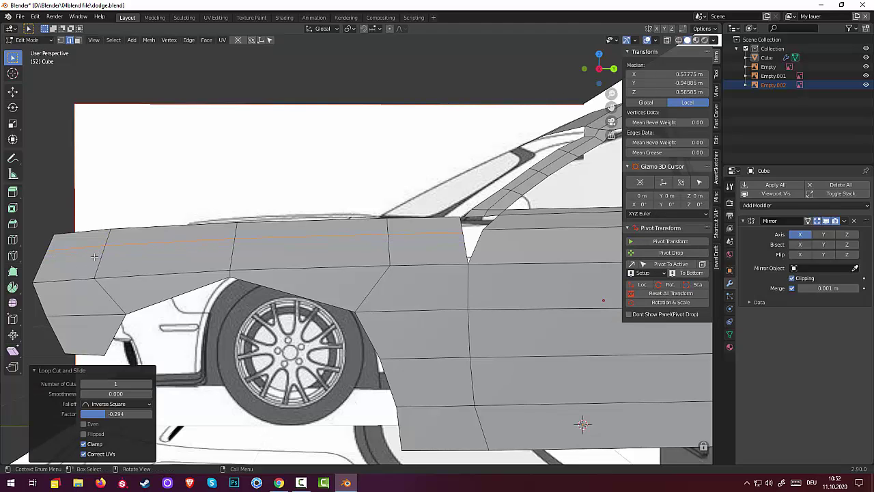
{"action": "key", "text": "KP_1"}
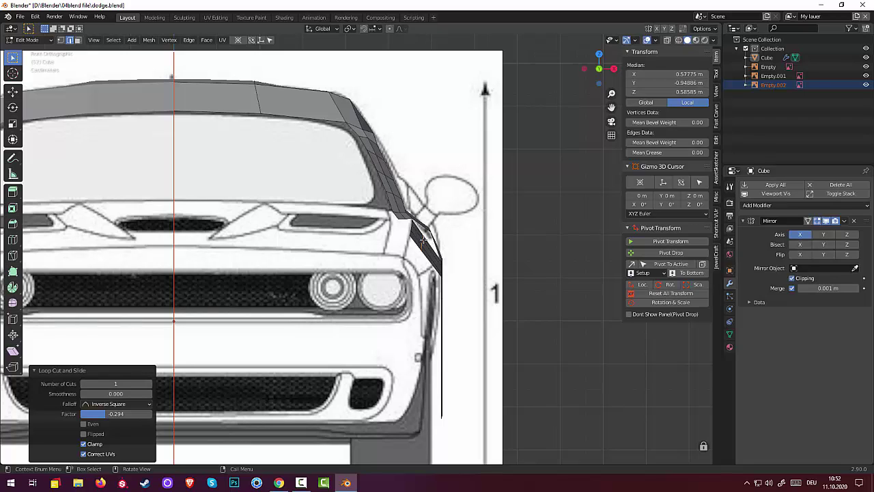
Move the new edge loop onto the car's side contour in front view, then deselect everything.
{"action": "key", "text": "g"}
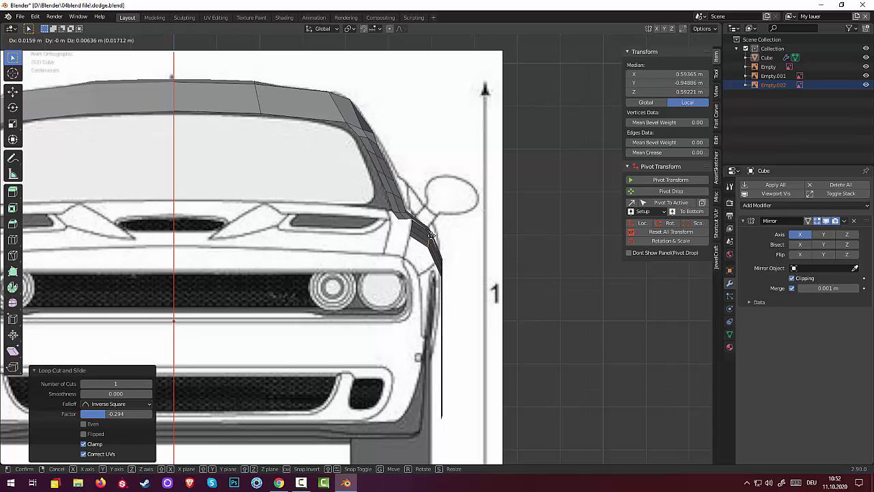
{"action": "left_click", "coordinate": [432, 235]}
{"action": "left_click", "coordinate": [560, 344]}
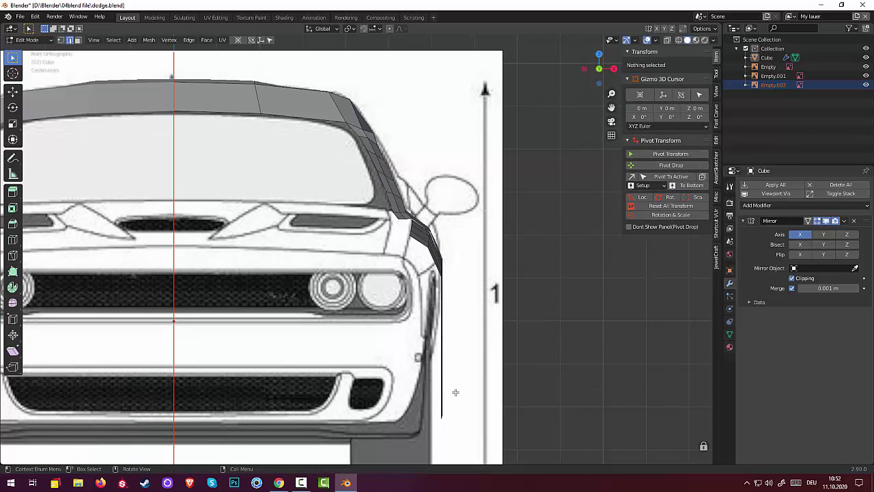
{"action": "mouse_move", "coordinate": [455, 391]}
{"action": "middle_mouse_down"}
{"action": "mouse_move", "coordinate": [243, 402]}
{"action": "mouse_move", "coordinate": [403, 429]}
{"action": "mouse_move", "coordinate": [351, 386]}
{"action": "mouse_move", "coordinate": [265, 387]}
{"action": "mouse_move", "coordinate": [368, 357]}
{"action": "mouse_move", "coordinate": [449, 385]}
{"action": "mouse_move", "coordinate": [442, 376]}
{"action": "mouse_move", "coordinate": [361, 386]}
{"action": "middle_mouse_up"}
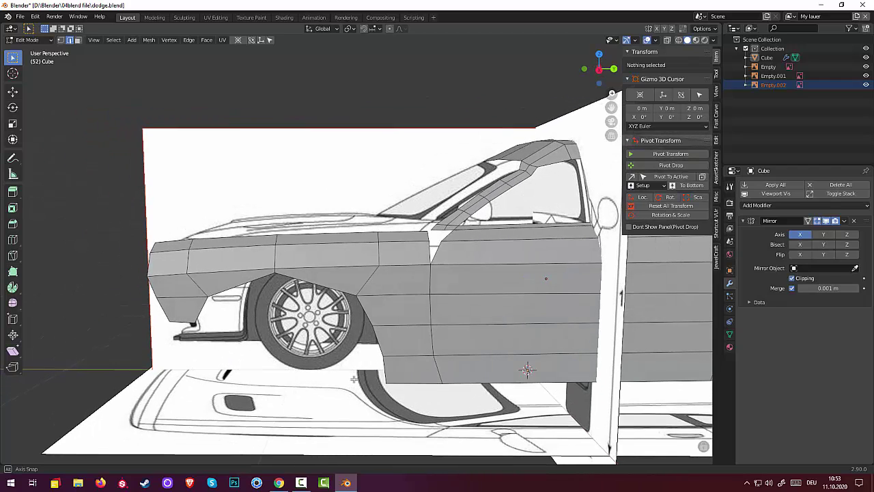
In right side view, move the two front fender corner vertices onto the nose outline.
{"action": "key", "text": "KP_3"}
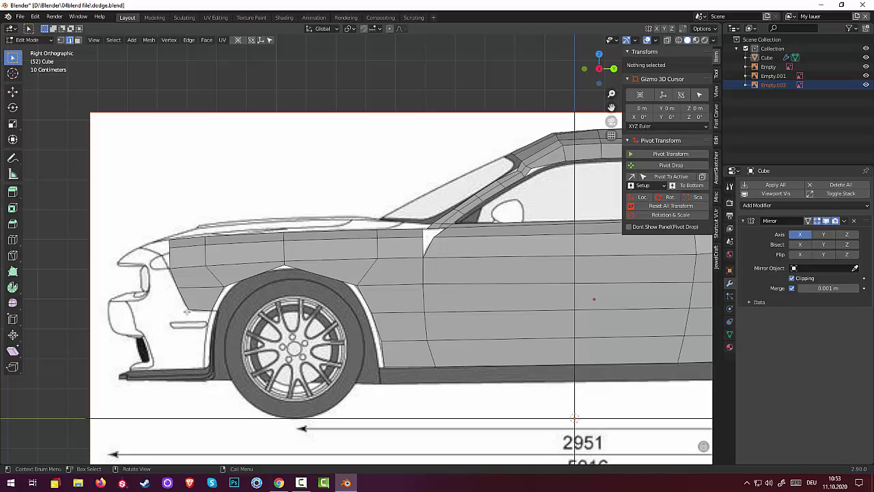
{"action": "left_click", "coordinate": [60, 40]}
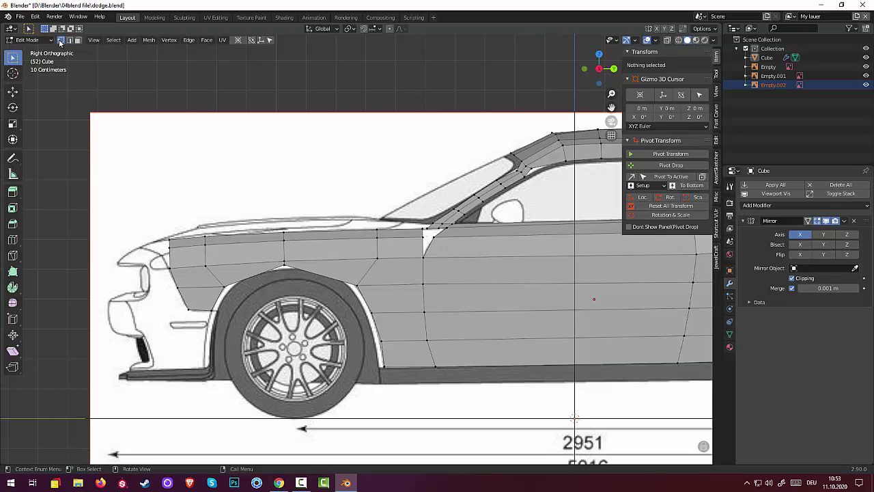
{"action": "left_click", "coordinate": [170, 251]}
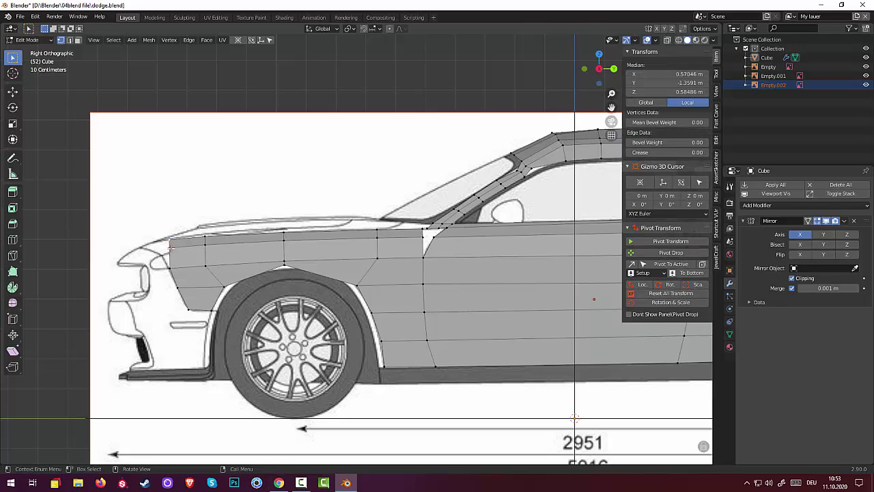
{"action": "left_click", "coordinate": [170, 253]}
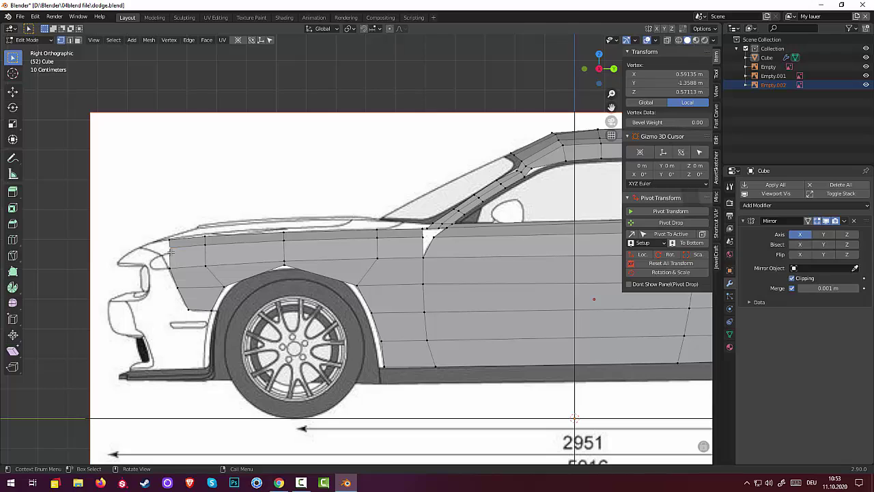
{"action": "key", "text": "g"}
{"action": "left_click", "coordinate": [164, 251]}
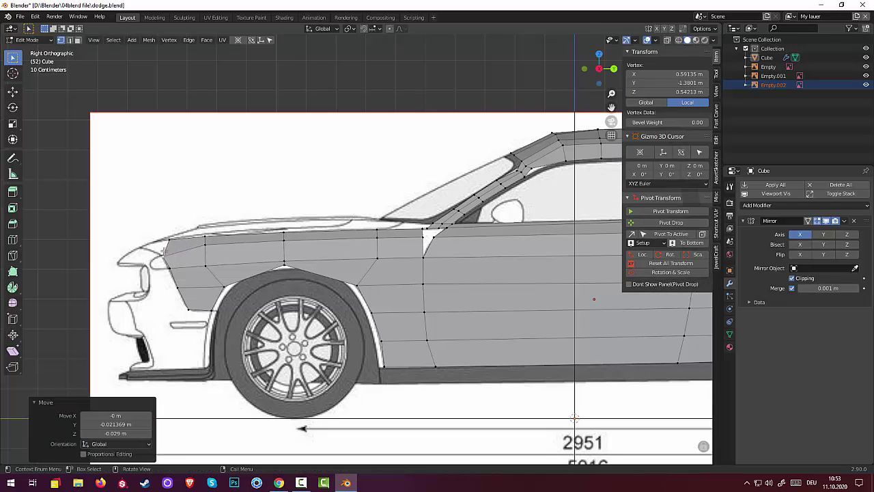
{"action": "left_click", "coordinate": [168, 241]}
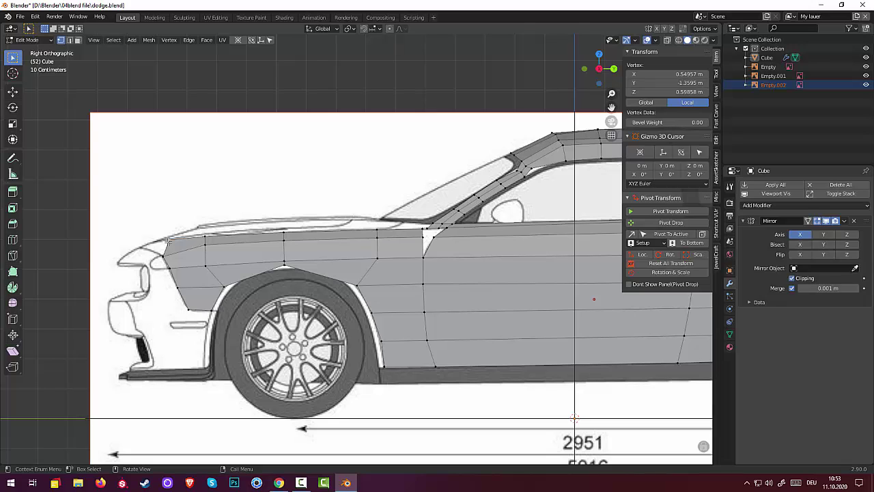
{"action": "key", "text": "g"}
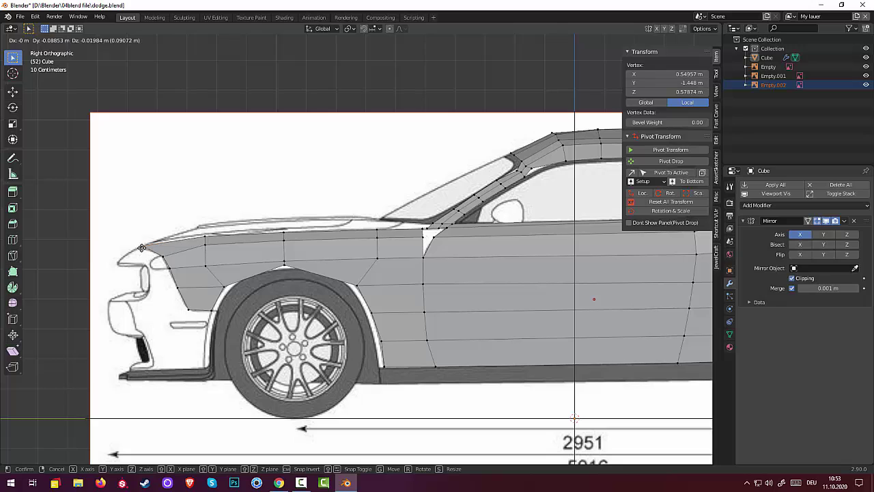
{"action": "left_click", "coordinate": [142, 246]}
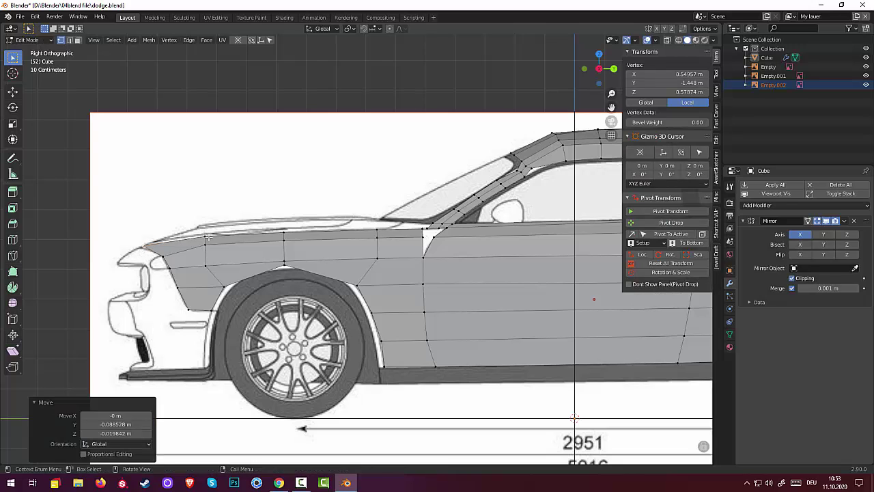
Adjust two more fender-top vertices onto the hood line, one ending at Y −1.238, Z 0.615 m.
{"action": "left_click", "coordinate": [283, 233]}
{"action": "key", "text": "g"}
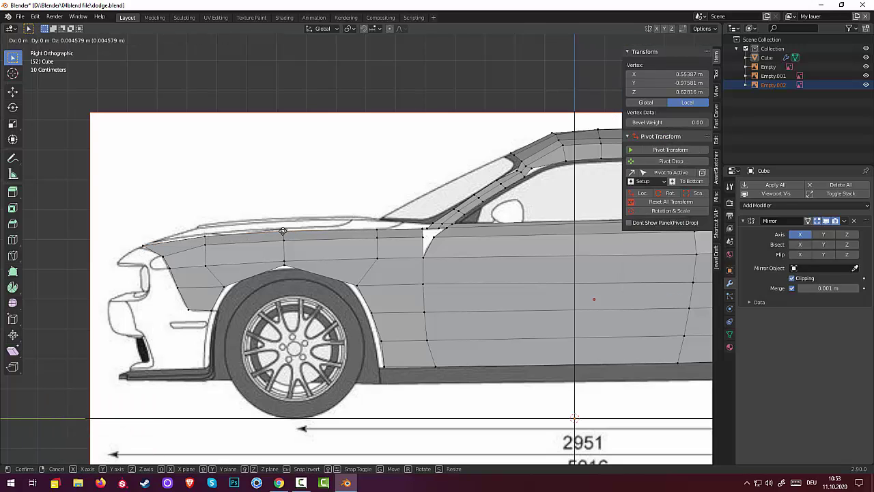
{"action": "left_click", "coordinate": [284, 232]}
{"action": "left_click", "coordinate": [204, 235]}
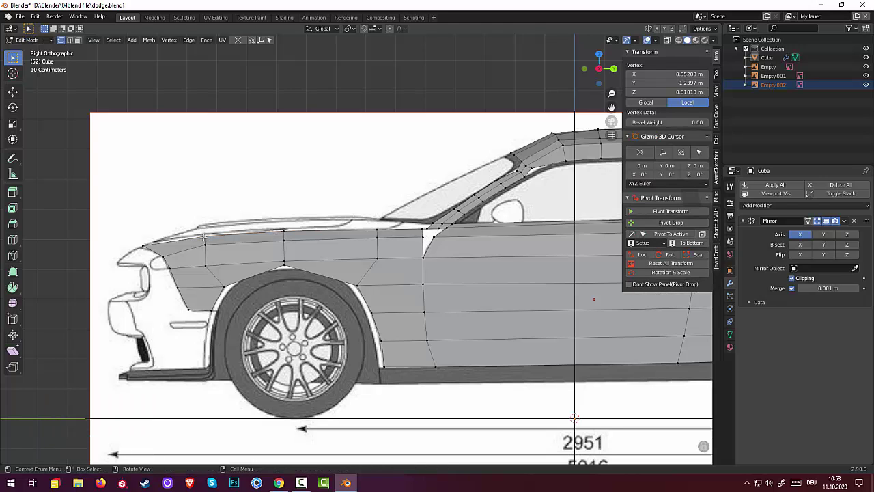
{"action": "key", "text": "g"}
{"action": "left_click", "coordinate": [203, 234]}
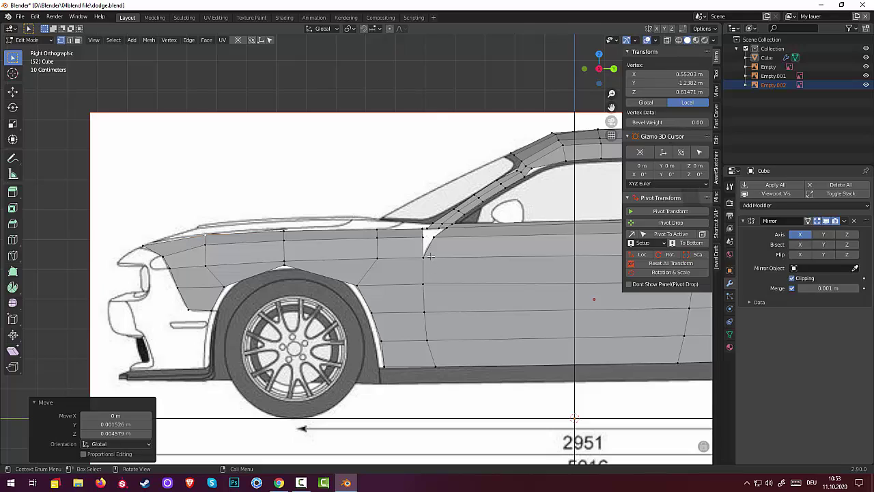
Select a hood-edge vertex and view the car from directly above, zoomed out to the top blueprint.
{"action": "middle_click_drag", "start_coordinate": [430, 255], "coordinate": [462, 327]}
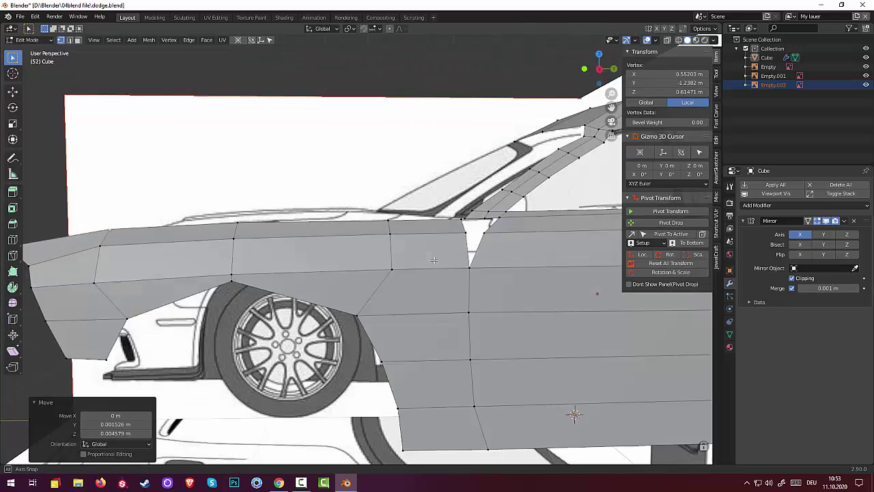
{"action": "key", "text": "KP_1"}
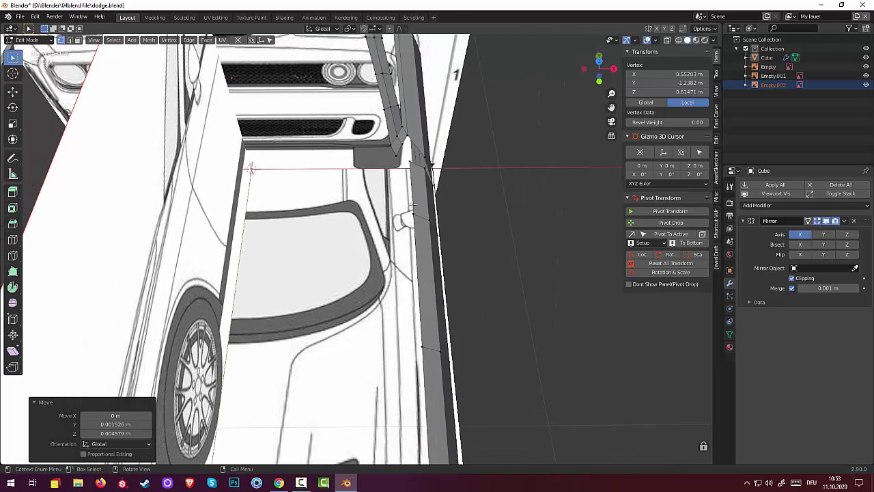
{"action": "left_click", "coordinate": [369, 250]}
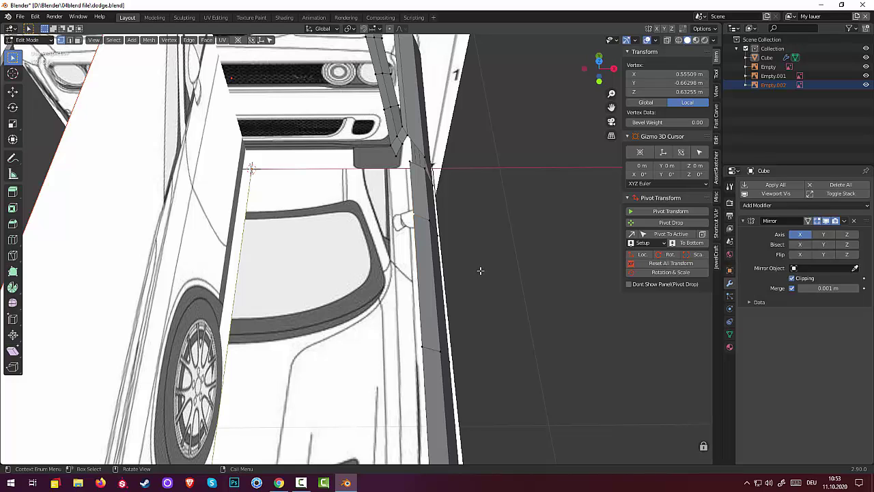
{"action": "key", "text": "KP_7"}
{"action": "scroll", "coordinate": [473, 266], "scroll_direction": "down", "scroll_amount": 2}
{"action": "scroll", "coordinate": [476, 253], "scroll_direction": "down", "scroll_amount": 2}
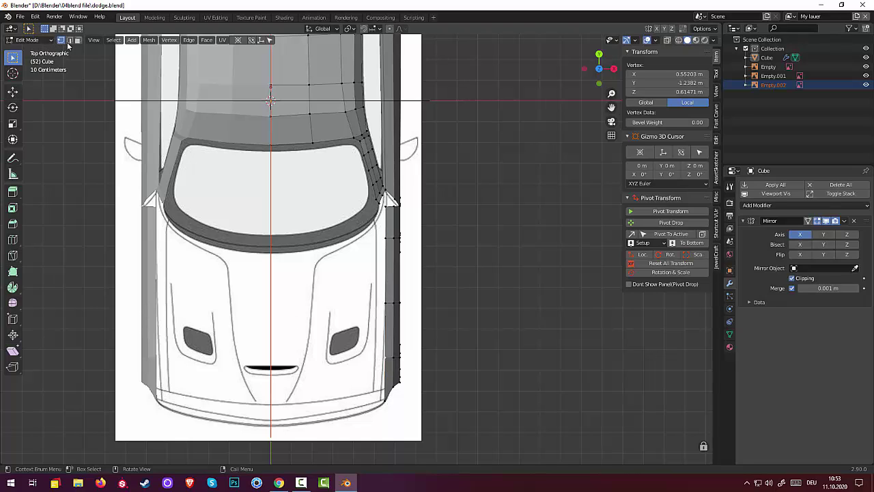
Select the four top edges of the right fender.
{"action": "left_click", "coordinate": [69, 40]}
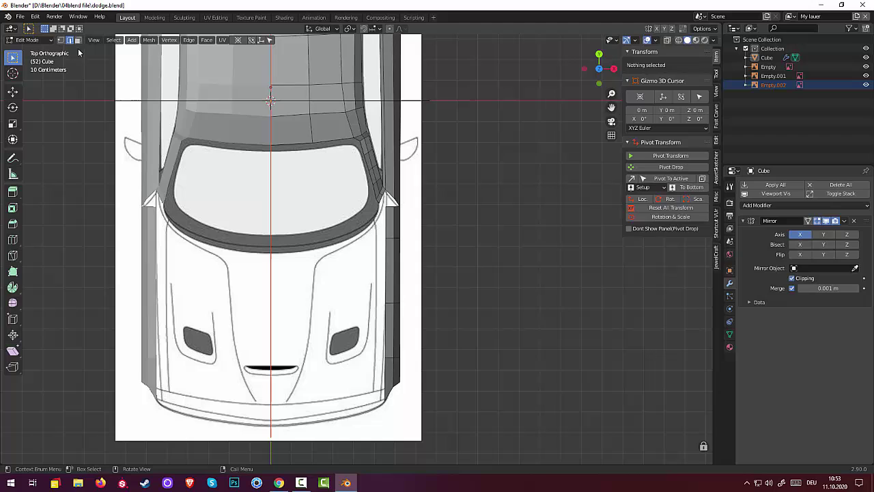
{"action": "left_click", "coordinate": [385, 260]}
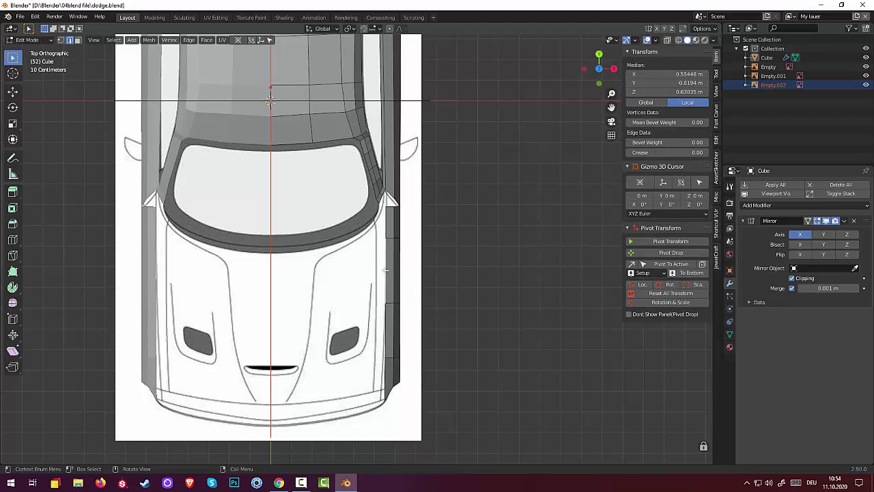
{"action": "left_click", "coordinate": [386, 332], "text": "shift"}
{"action": "left_click", "coordinate": [386, 372], "text": "shift"}
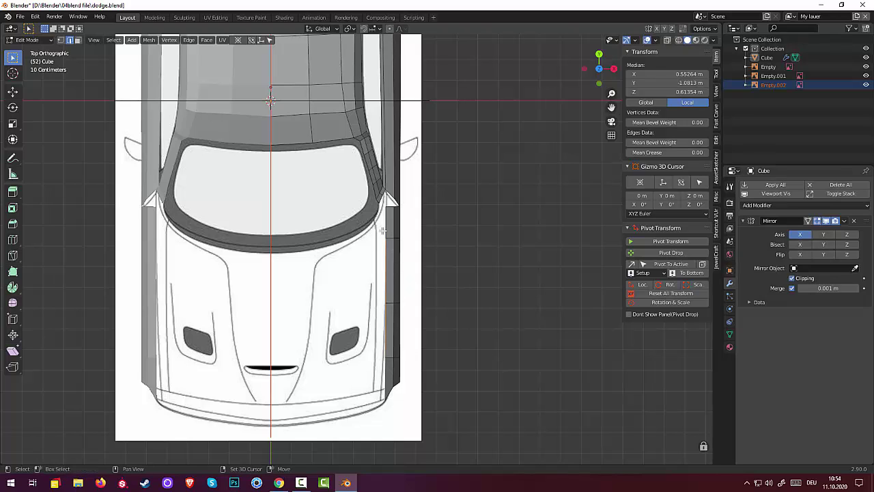
{"action": "left_click", "coordinate": [383, 231], "text": "shift"}
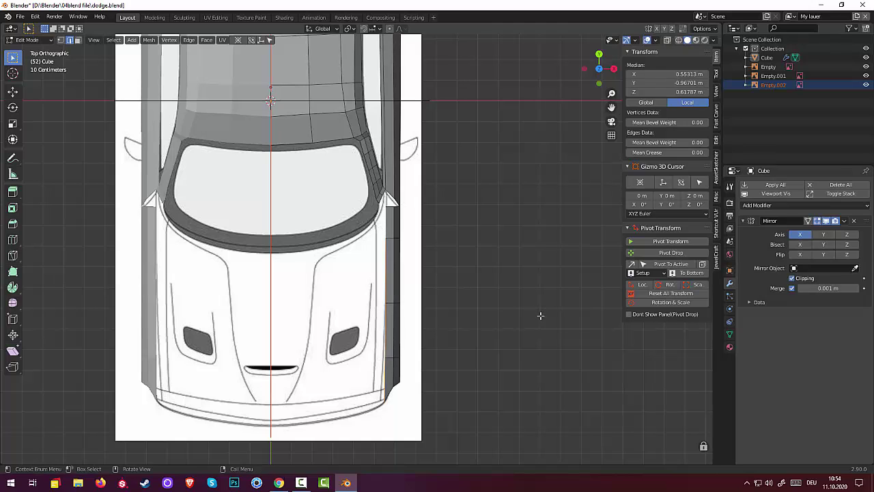
Extrude the fender-top edges inward across the hood to the centre line, redoing the first attempt.
{"action": "key", "text": "e"}
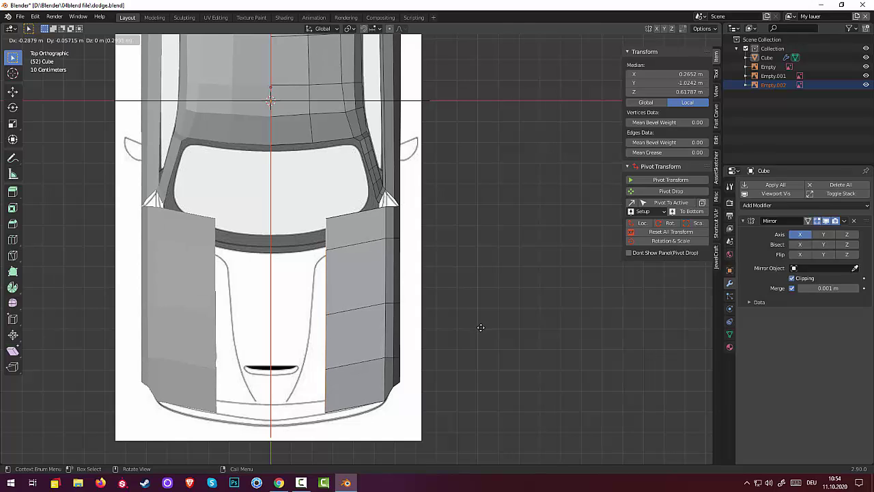
{"action": "left_click", "coordinate": [481, 327]}
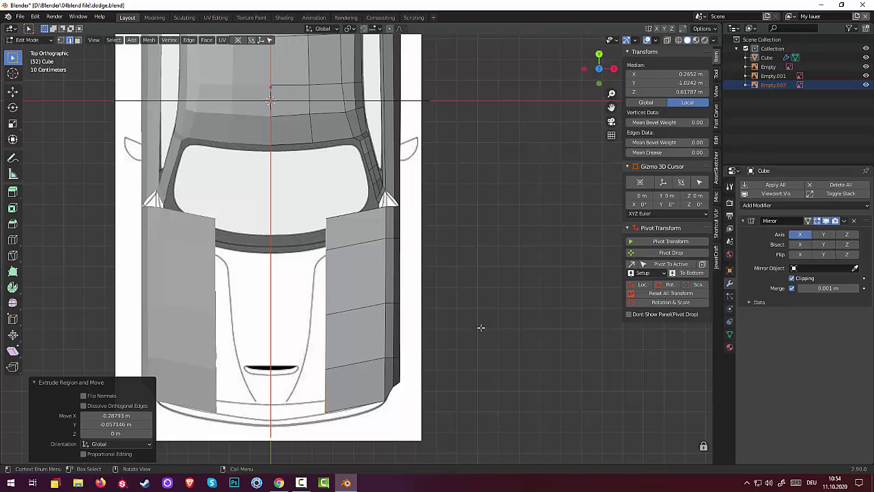
{"action": "key", "text": "ctrl"}
{"action": "key", "text": "ctrl+z"}
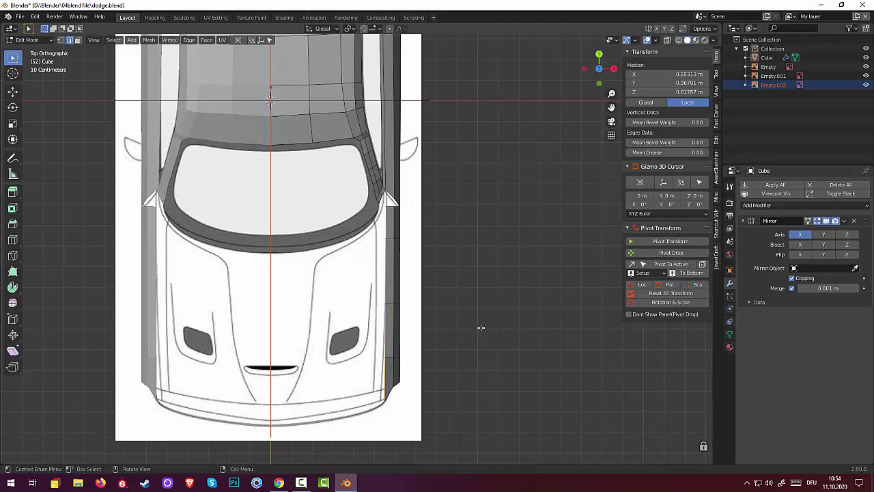
{"action": "key", "text": "e"}
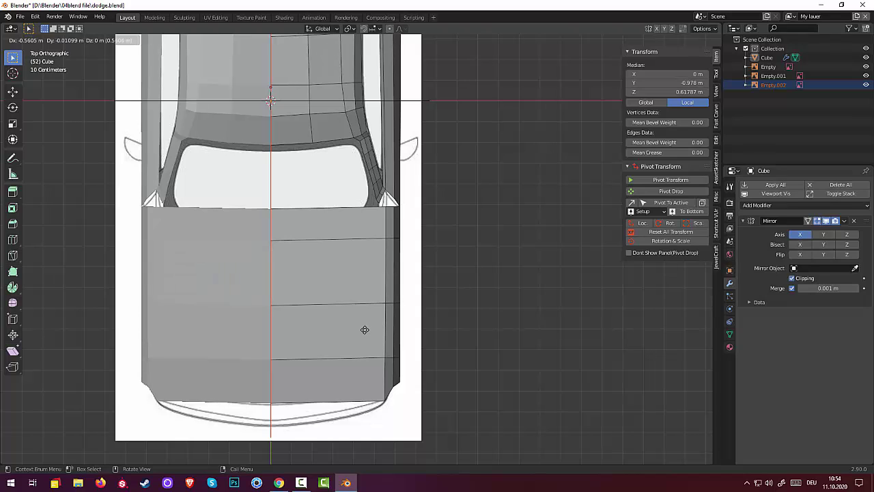
{"action": "left_click", "coordinate": [365, 330]}
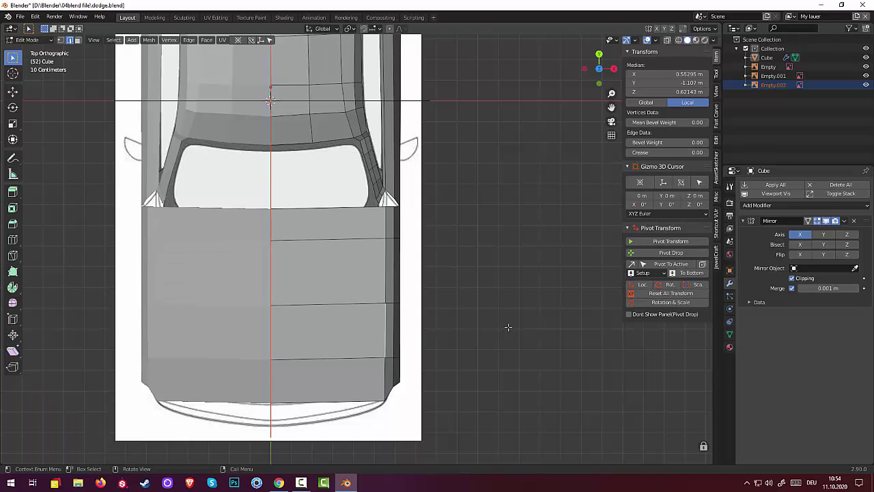
{"action": "mouse_move", "coordinate": [366, 330]}
{"action": "middle_mouse_down"}
{"action": "mouse_move", "coordinate": [366, 260]}
{"action": "mouse_move", "coordinate": [519, 259]}
{"action": "mouse_move", "coordinate": [504, 191]}
{"action": "mouse_move", "coordinate": [513, 302]}
{"action": "mouse_move", "coordinate": [504, 312]}
{"action": "mouse_move", "coordinate": [371, 236]}
{"action": "middle_mouse_up"}
{"action": "middle_click_drag", "start_coordinate": [336, 329], "coordinate": [342, 363]}
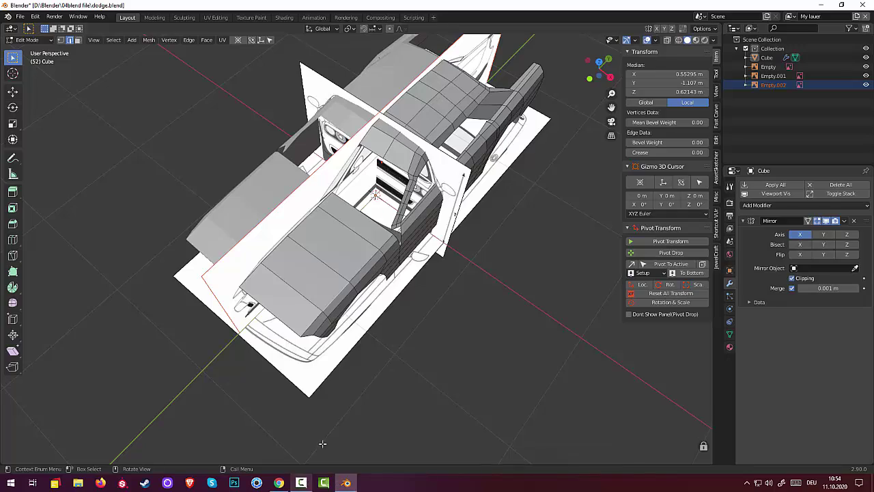
{"action": "left_click", "coordinate": [398, 384]}
{"action": "middle_click_drag", "start_coordinate": [398, 384], "coordinate": [368, 344]}
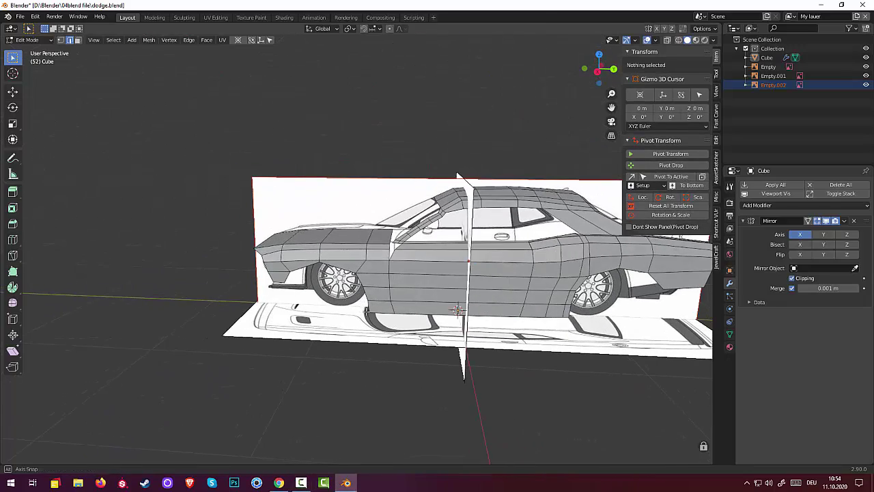
{"action": "scroll", "coordinate": [372, 321], "scroll_direction": "up", "scroll_amount": 2}
{"action": "scroll", "coordinate": [377, 293], "scroll_direction": "up", "scroll_amount": 2}
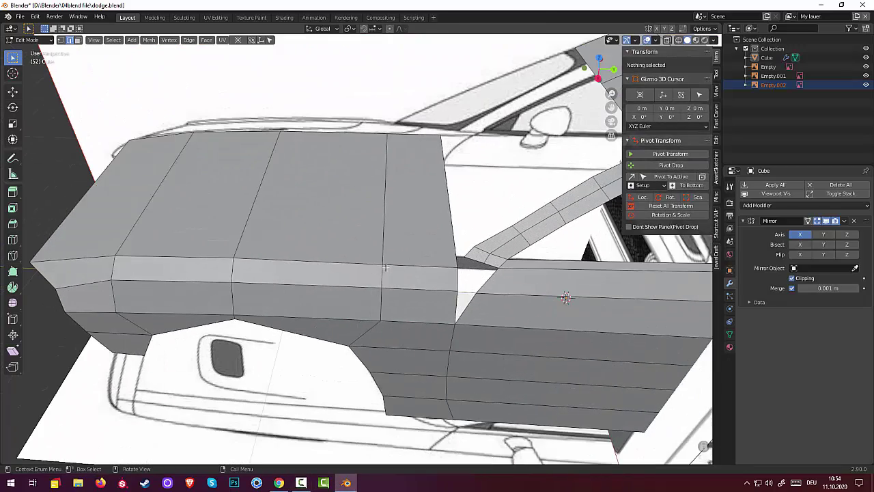
{"action": "scroll", "coordinate": [383, 269], "scroll_direction": "up", "scroll_amount": 1}
{"action": "middle_click_drag", "start_coordinate": [383, 269], "coordinate": [391, 287]}
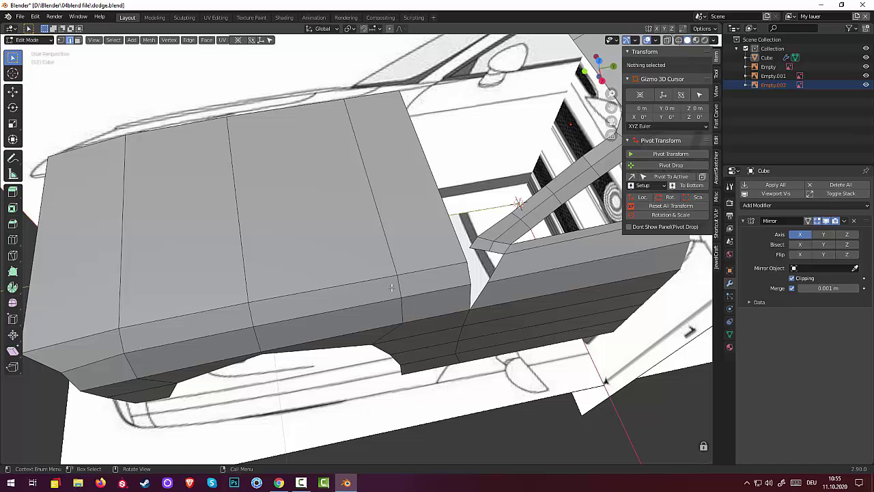
{"action": "middle_click_drag", "start_coordinate": [376, 176], "coordinate": [414, 239]}
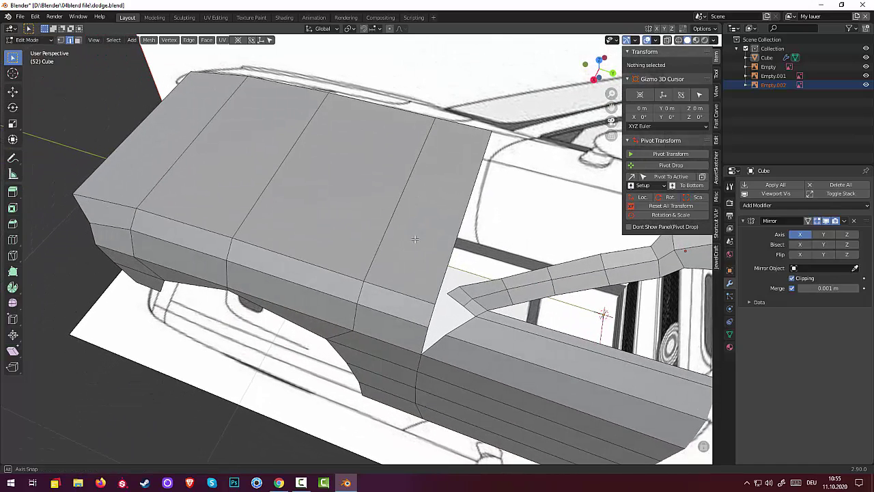
{"action": "scroll", "coordinate": [414, 239], "scroll_direction": "up", "scroll_amount": 1}
{"action": "scroll", "coordinate": [414, 232], "scroll_direction": "up", "scroll_amount": 2}
{"action": "scroll", "coordinate": [415, 218], "scroll_direction": "up", "scroll_amount": 1}
{"action": "scroll", "coordinate": [414, 205], "scroll_direction": "up", "scroll_amount": 2}
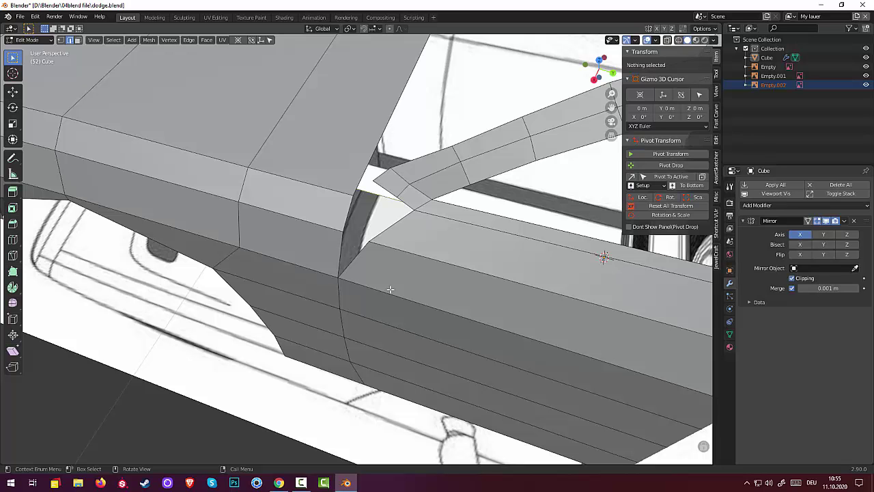
{"action": "mouse_move", "coordinate": [401, 286]}
{"action": "middle_mouse_down"}
{"action": "mouse_move", "coordinate": [575, 228]}
{"action": "mouse_move", "coordinate": [556, 282]}
{"action": "mouse_move", "coordinate": [501, 270]}
{"action": "mouse_move", "coordinate": [405, 209]}
{"action": "middle_mouse_up"}
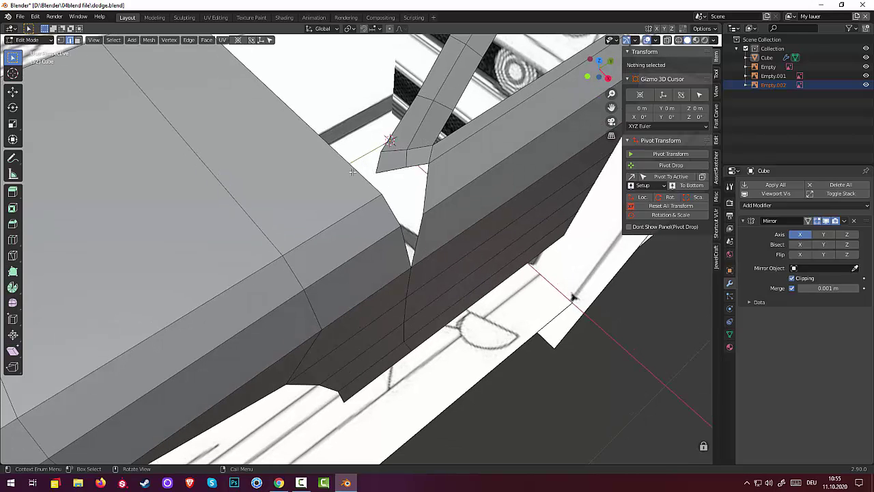
Select the two vertices forming the spike at the fender–door gap.
{"action": "key", "text": "ctrl+z"}
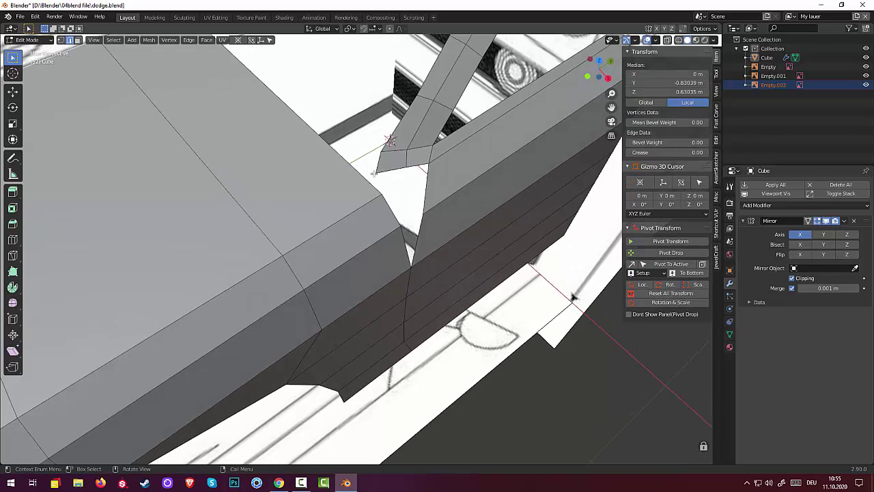
{"action": "left_click", "coordinate": [377, 174]}
{"action": "key", "text": "1"}
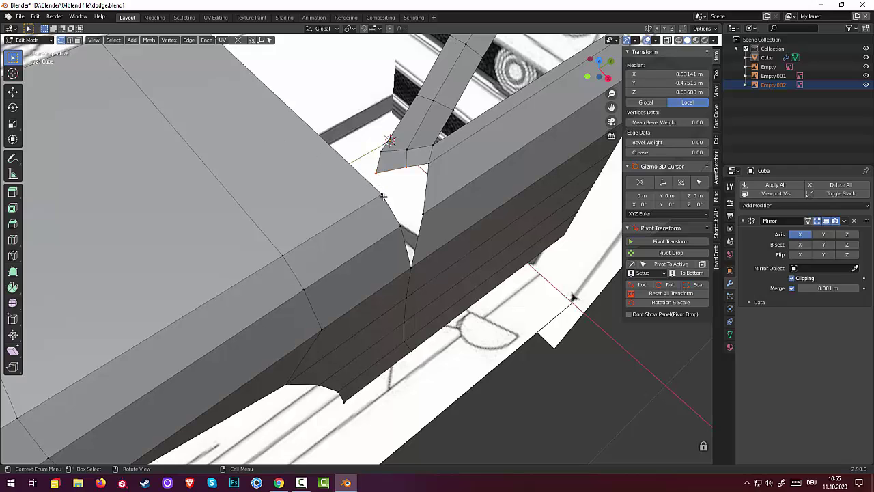
{"action": "left_click", "coordinate": [380, 195]}
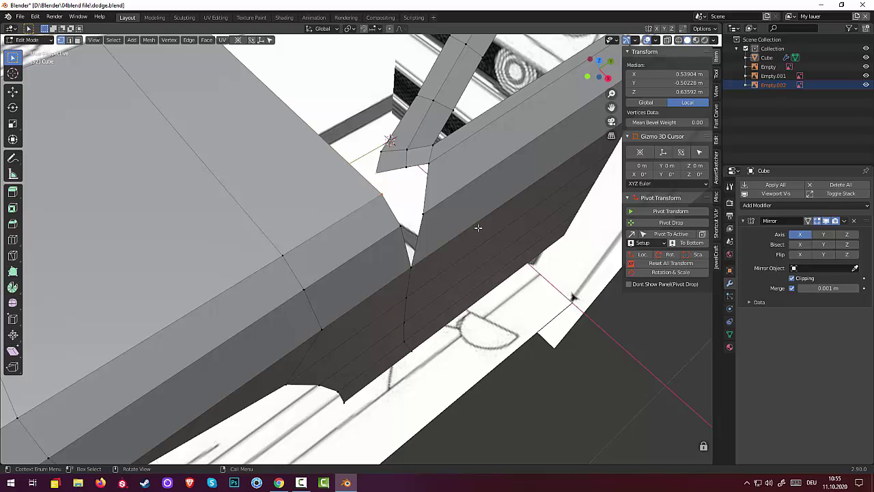
Merge the two vertices At First instead of At Last, and check the closed corner from the side.
{"action": "key", "text": "m"}
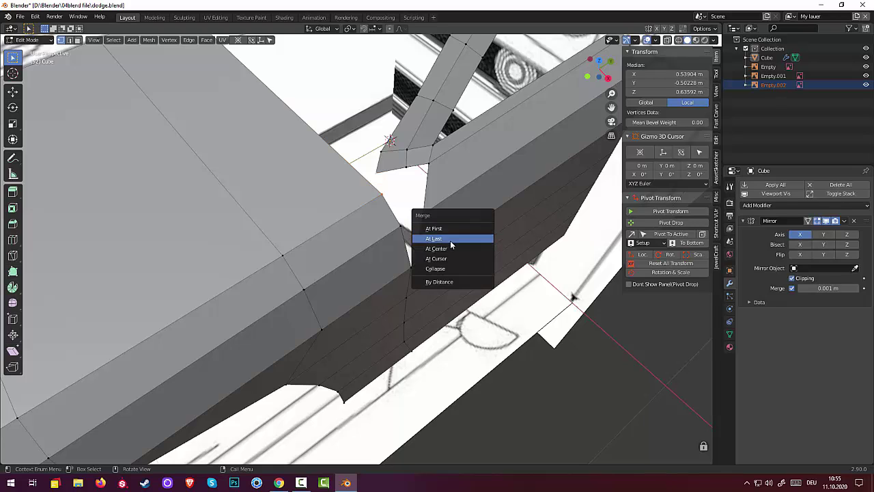
{"action": "left_click", "coordinate": [449, 241]}
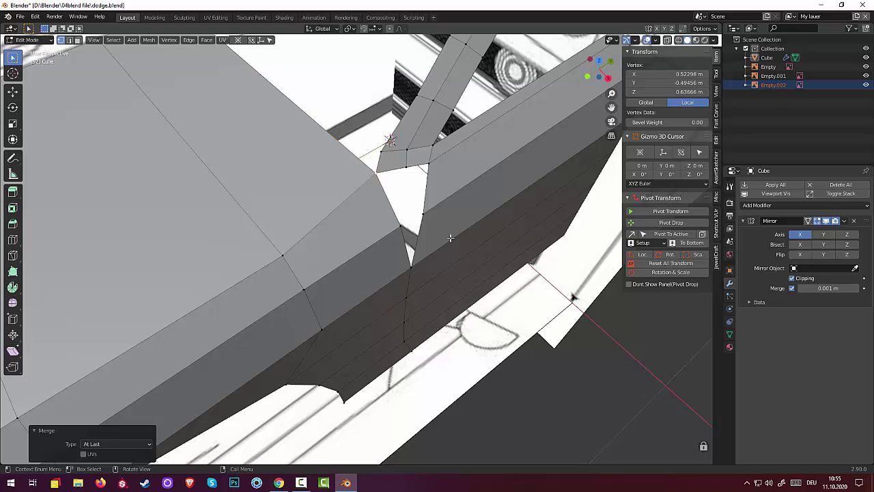
{"action": "key", "text": "ctrl+z"}
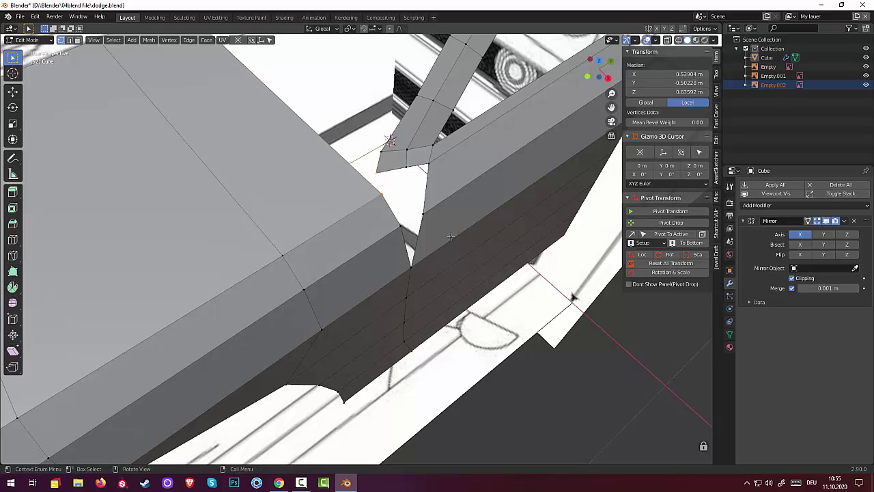
{"action": "key", "text": "m"}
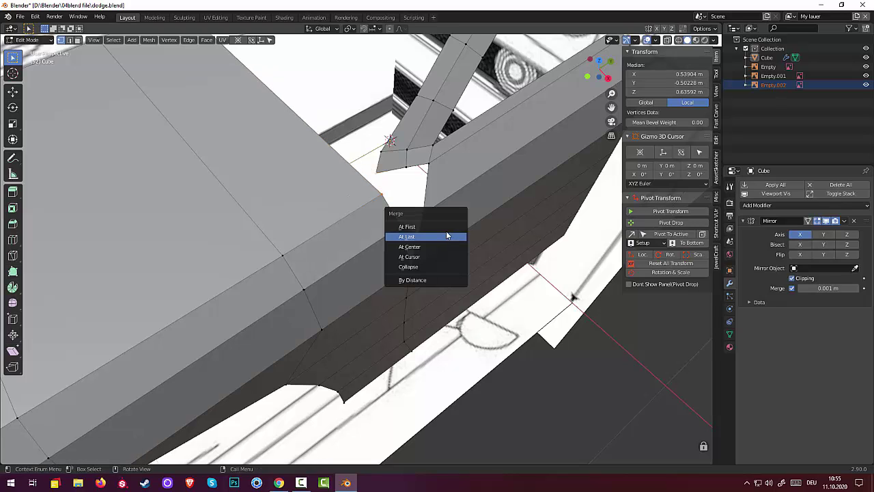
{"action": "left_click", "coordinate": [443, 226]}
{"action": "middle_click_drag", "start_coordinate": [461, 230], "coordinate": [432, 230]}
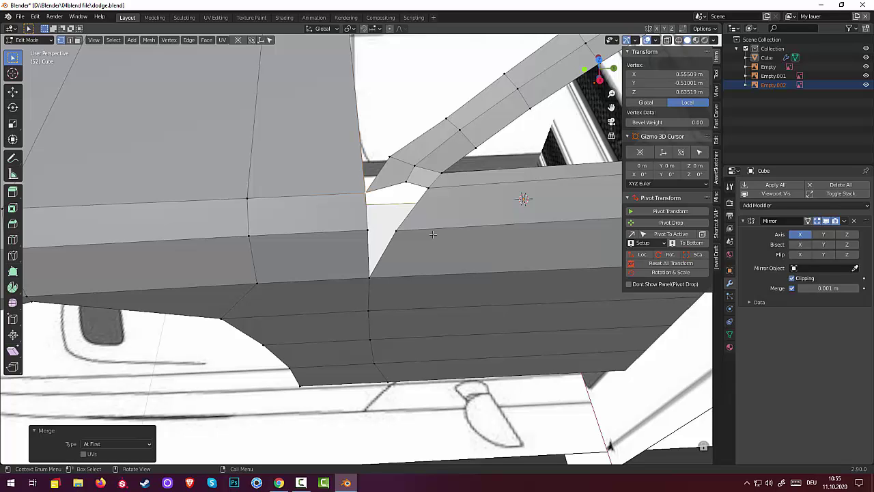
{"action": "mouse_move", "coordinate": [433, 234]}
{"action": "middle_mouse_down"}
{"action": "mouse_move", "coordinate": [354, 214]}
{"action": "mouse_move", "coordinate": [443, 237]}
{"action": "middle_mouse_up"}
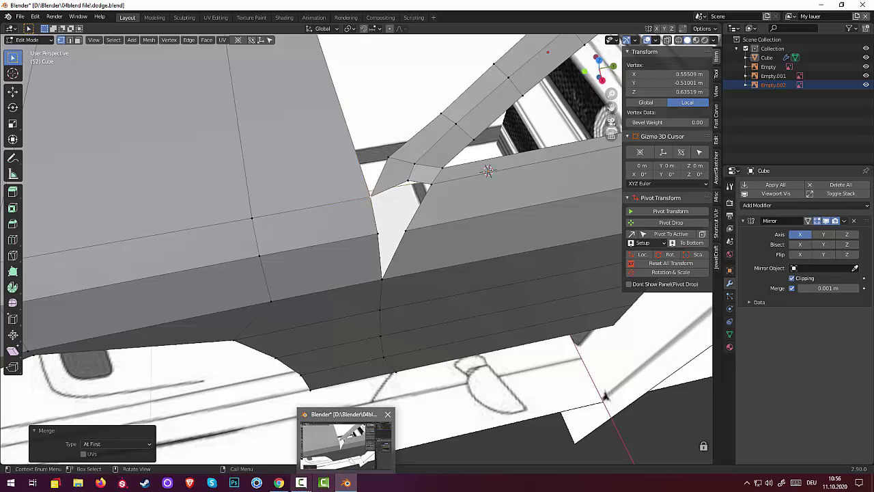
{"action": "mouse_move", "coordinate": [300, 482]}
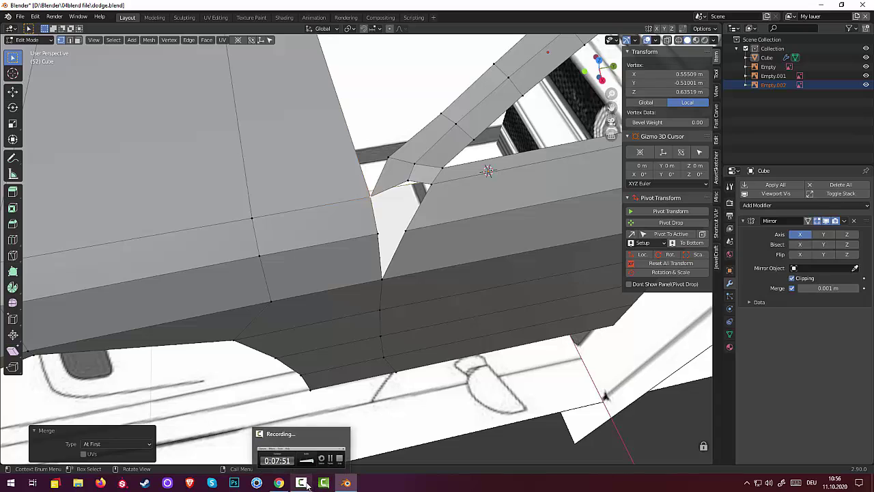
Turn on X-ray and view the car from a front-quarter angle.
{"action": "left_click", "coordinate": [323, 483]}
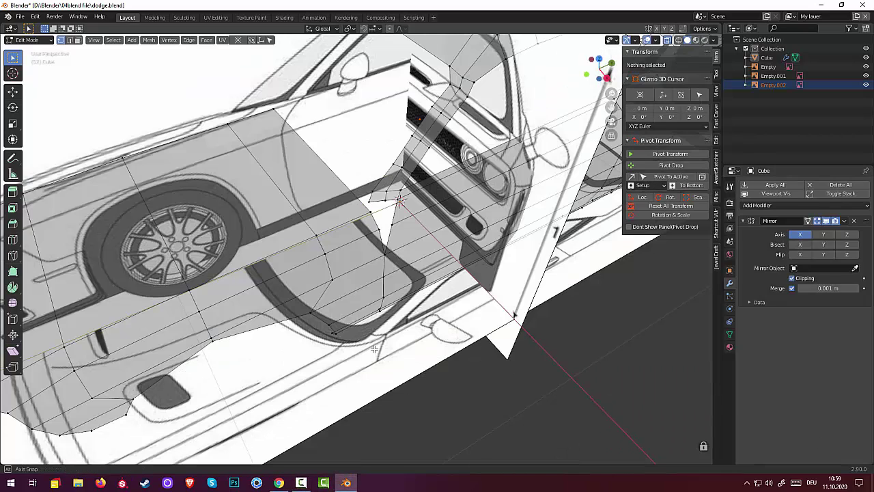
{"action": "mouse_move", "coordinate": [375, 348]}
{"action": "middle_mouse_down"}
{"action": "mouse_move", "coordinate": [417, 295]}
{"action": "mouse_move", "coordinate": [432, 301]}
{"action": "mouse_move", "coordinate": [329, 316]}
{"action": "mouse_move", "coordinate": [382, 309]}
{"action": "middle_mouse_up"}
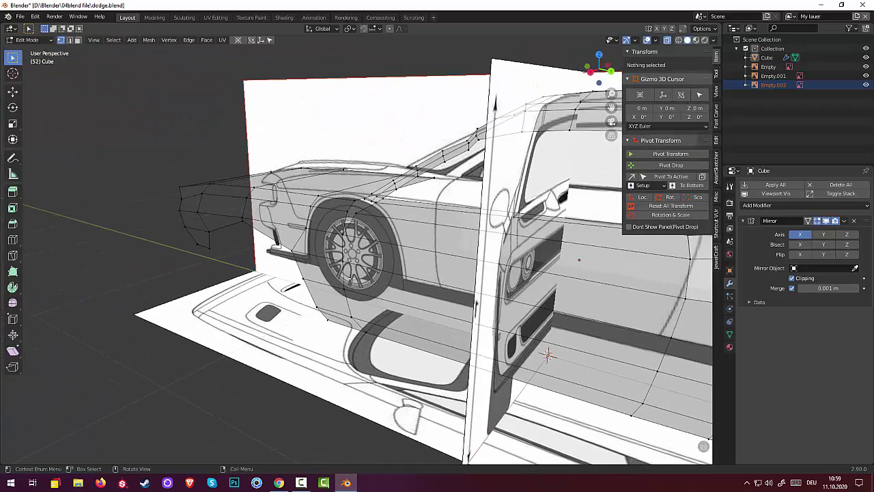
Turn X-ray off and compare the solid mesh against the right side blueprint.
{"action": "left_click", "coordinate": [667, 40]}
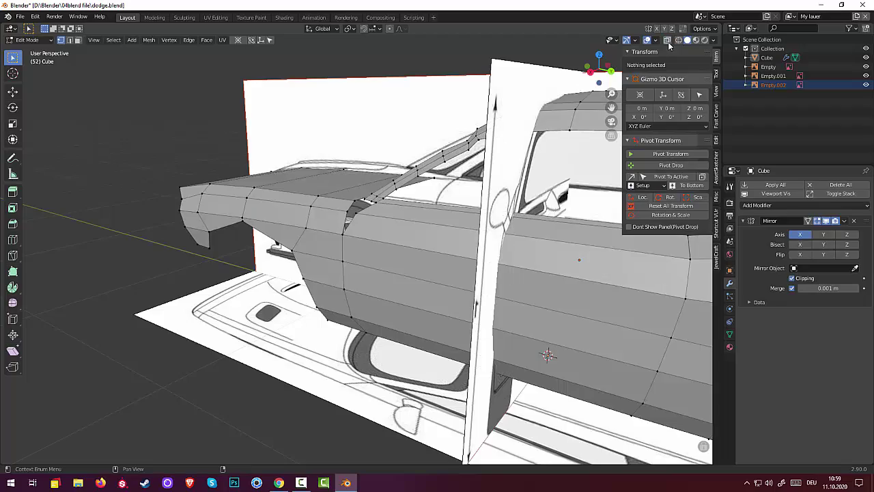
{"action": "mouse_move", "coordinate": [379, 233]}
{"action": "middle_mouse_down"}
{"action": "mouse_move", "coordinate": [517, 220]}
{"action": "mouse_move", "coordinate": [526, 228]}
{"action": "mouse_move", "coordinate": [400, 228]}
{"action": "mouse_move", "coordinate": [431, 217]}
{"action": "middle_mouse_up"}
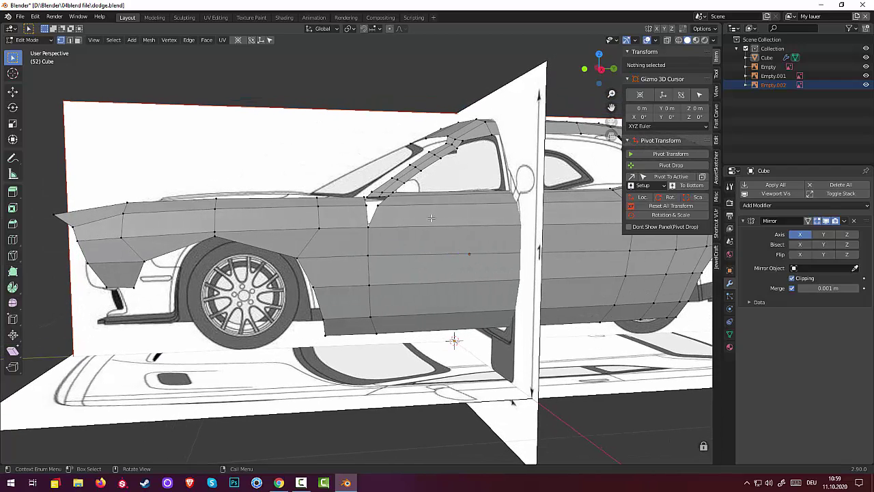
{"action": "key", "text": "KP_3"}
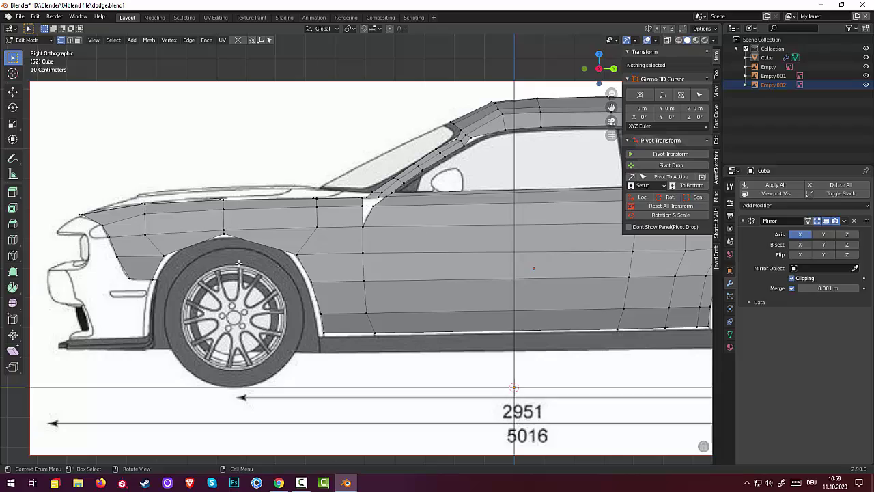
{"action": "mouse_move", "coordinate": [125, 252]}
{"action": "middle_mouse_down"}
{"action": "mouse_move", "coordinate": [260, 271]}
{"action": "mouse_move", "coordinate": [276, 257]}
{"action": "mouse_move", "coordinate": [237, 256]}
{"action": "middle_mouse_up"}
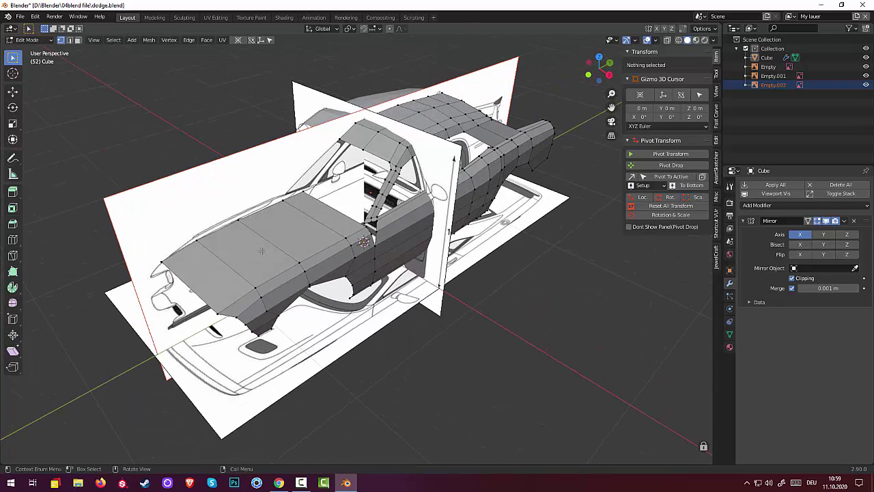
Nudge the lower front corner vertex to X 0.580, Y −1.393, Z 0.541 m and check it from the side.
{"action": "scroll", "coordinate": [264, 264], "scroll_direction": "up", "scroll_amount": 1}
{"action": "scroll", "coordinate": [270, 269], "scroll_direction": "up", "scroll_amount": 1}
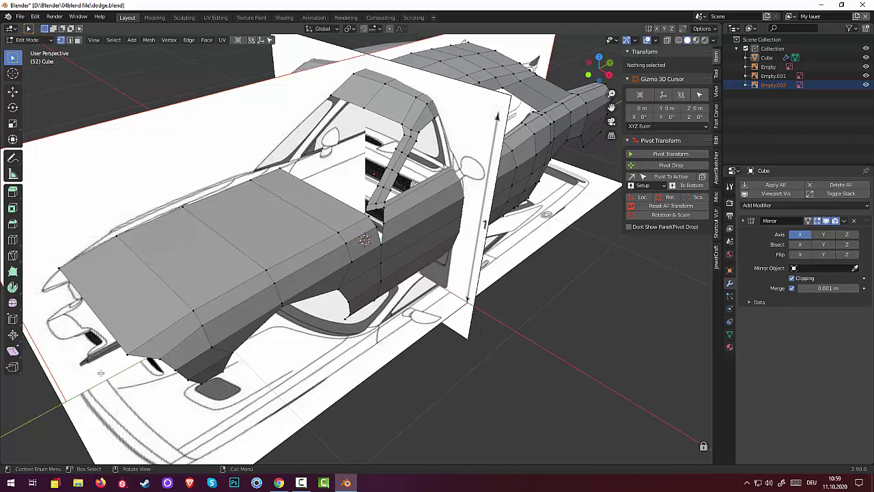
{"action": "left_click", "coordinate": [159, 357]}
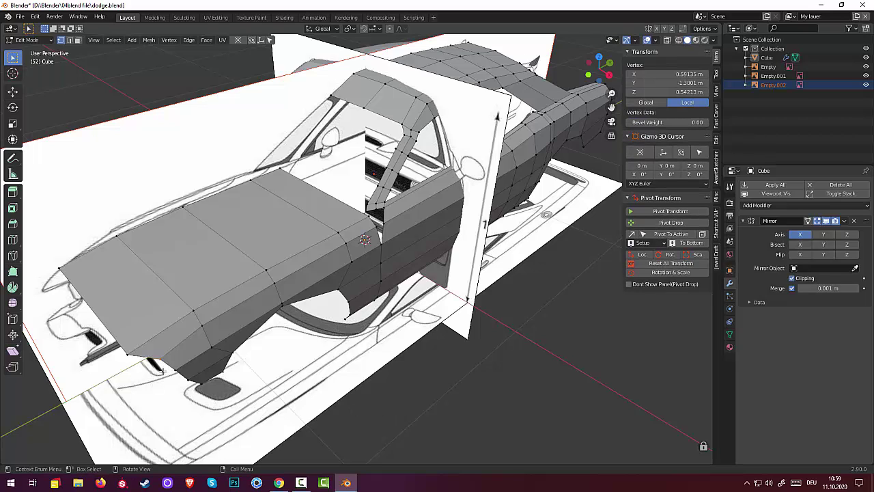
{"action": "key", "text": "g"}
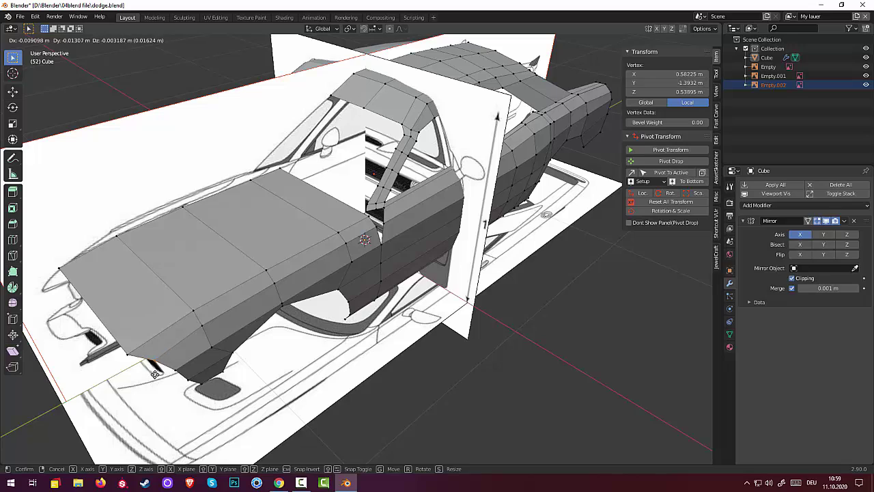
{"action": "left_click", "coordinate": [154, 372]}
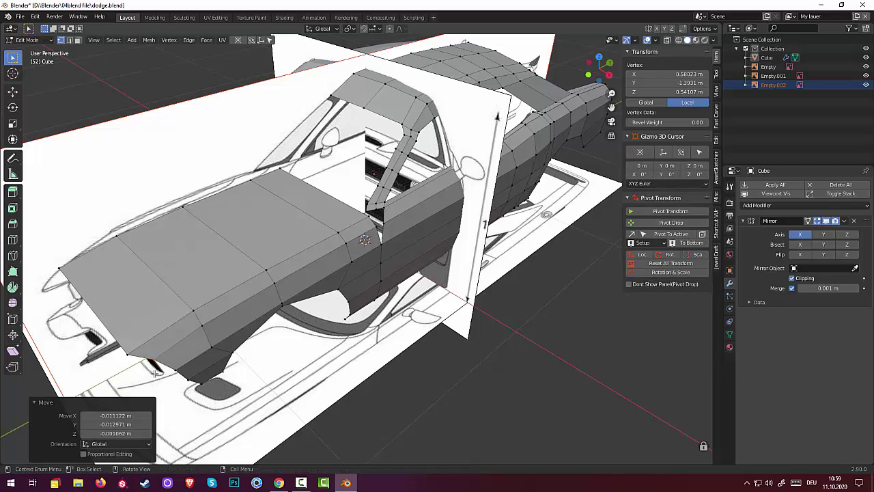
{"action": "middle_click_drag", "start_coordinate": [154, 372], "coordinate": [437, 360]}
{"action": "mouse_move", "coordinate": [202, 328]}
{"action": "middle_mouse_down"}
{"action": "mouse_move", "coordinate": [156, 334]}
{"action": "mouse_move", "coordinate": [187, 328]}
{"action": "middle_mouse_up"}
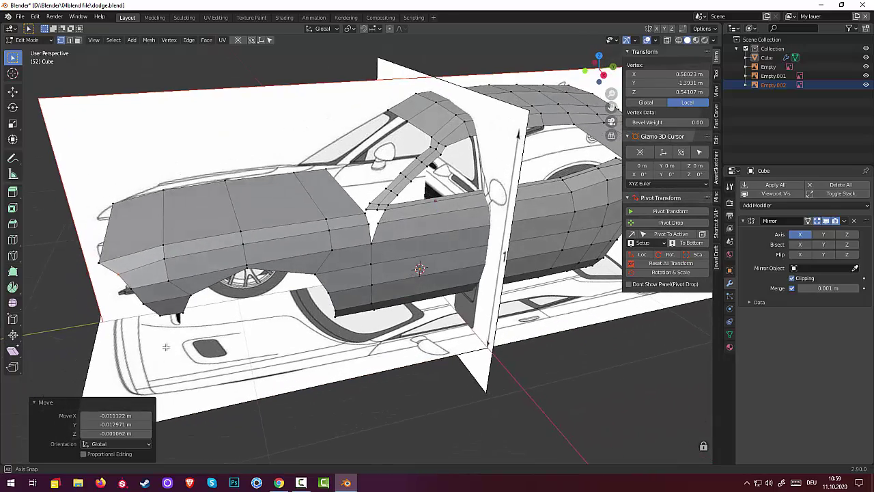
{"action": "mouse_move", "coordinate": [192, 323]}
{"action": "middle_mouse_down"}
{"action": "mouse_move", "coordinate": [175, 354]}
{"action": "mouse_move", "coordinate": [232, 409]}
{"action": "middle_mouse_up"}
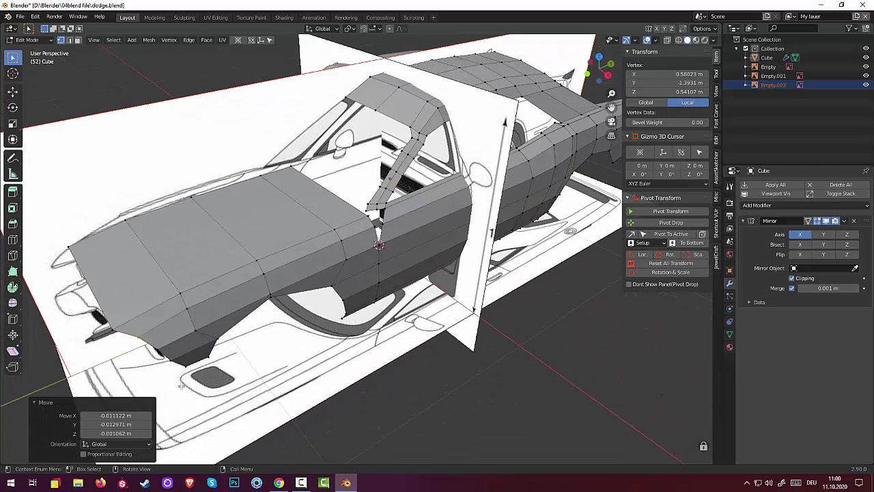